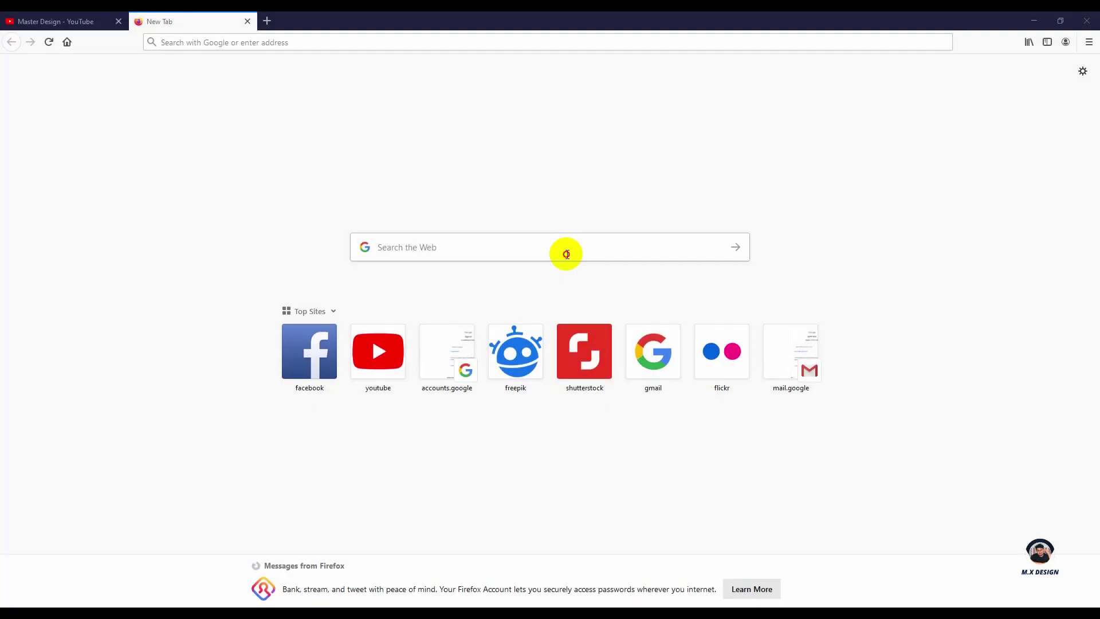
Search the web for "adobe stock contributor" and open the Adobe Stock Contributor website.
{"action": "left_click", "coordinate": [566, 254]}
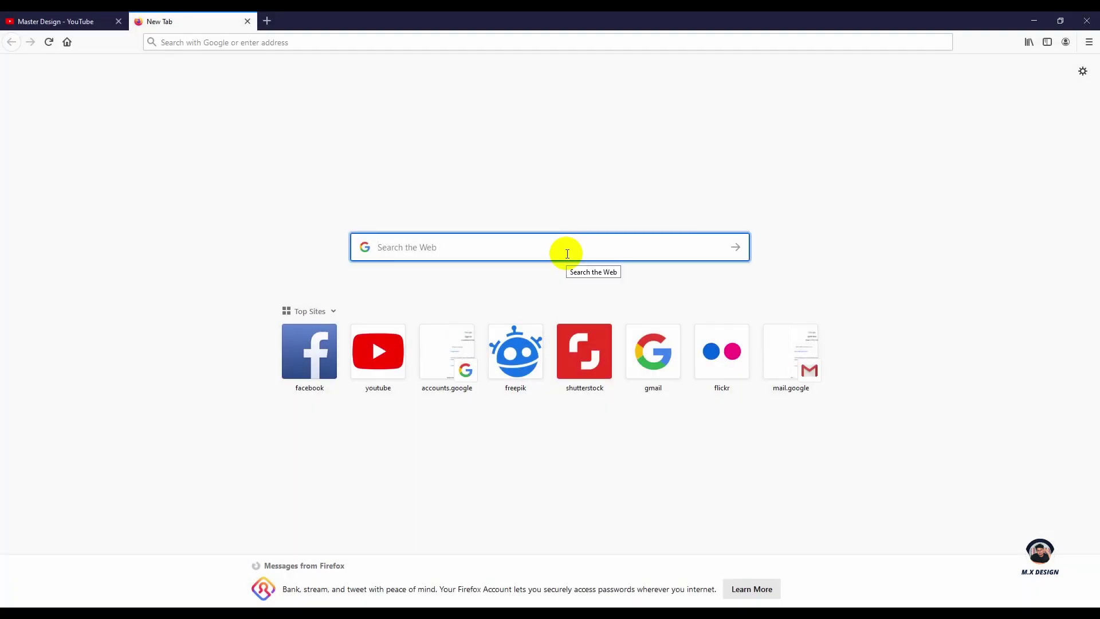
{"action": "type", "text": "Adobe"}
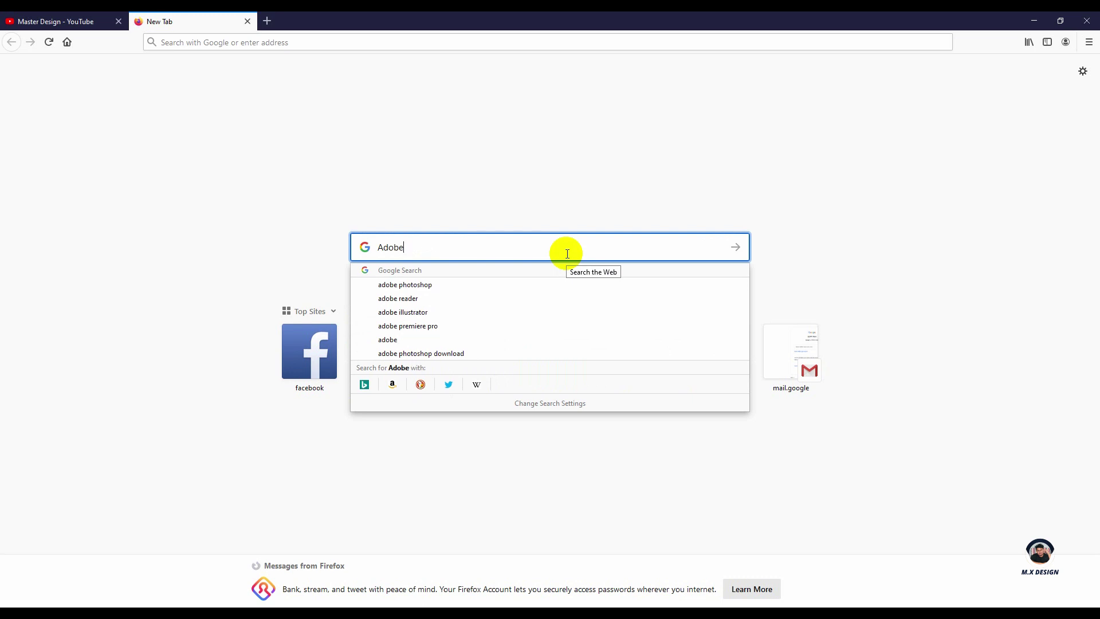
{"action": "type", "text": " stock"}
{"action": "key", "text": "Down"}
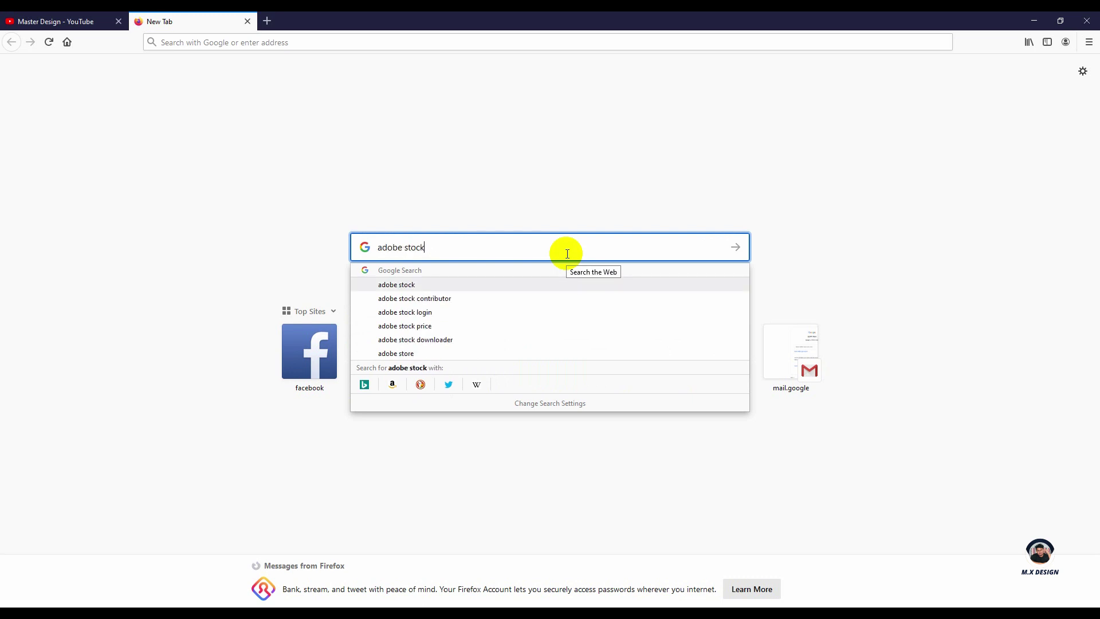
{"action": "key", "text": "Down"}
{"action": "key", "text": "Return"}
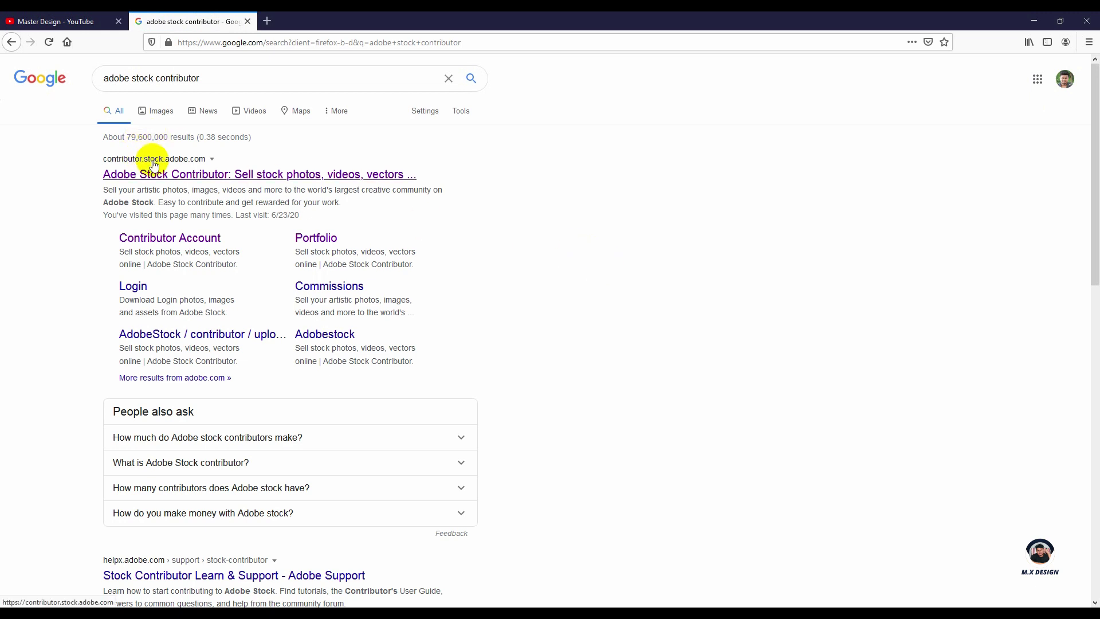
{"action": "left_click", "coordinate": [172, 165]}
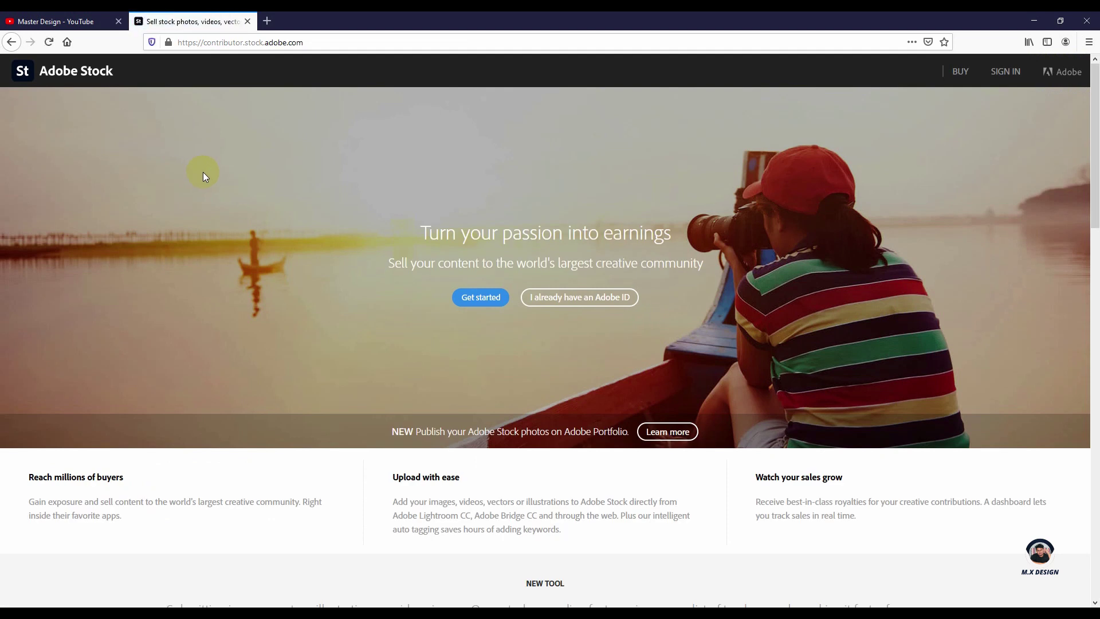
Start a new contributor sign-up and fill in the email address, first name, last name and account password.
{"action": "left_click", "coordinate": [475, 299]}
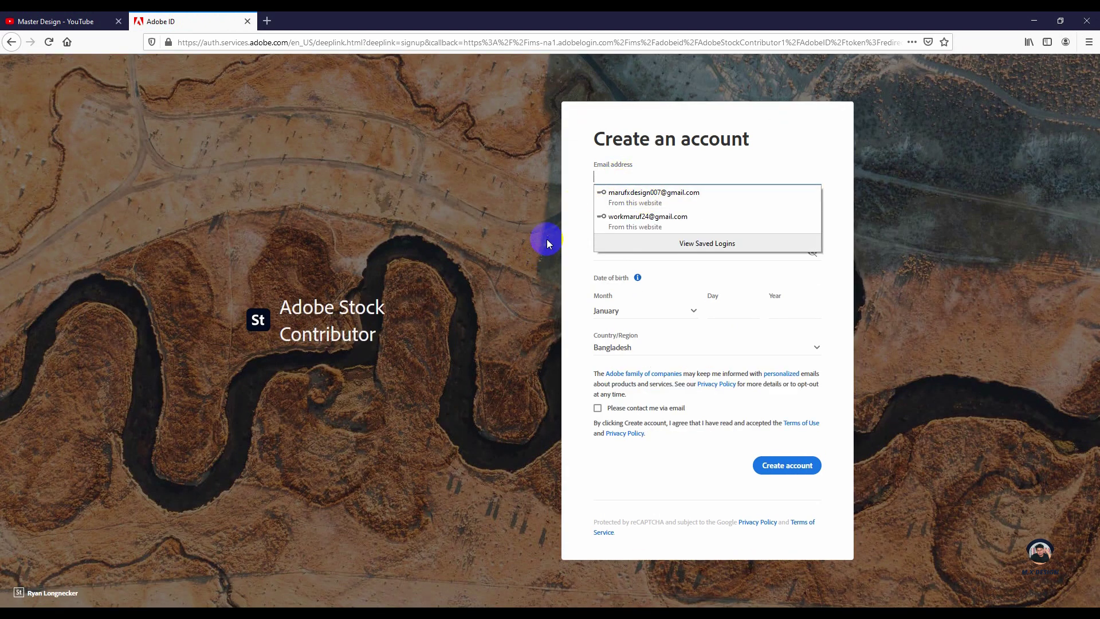
{"action": "left_click", "coordinate": [558, 260]}
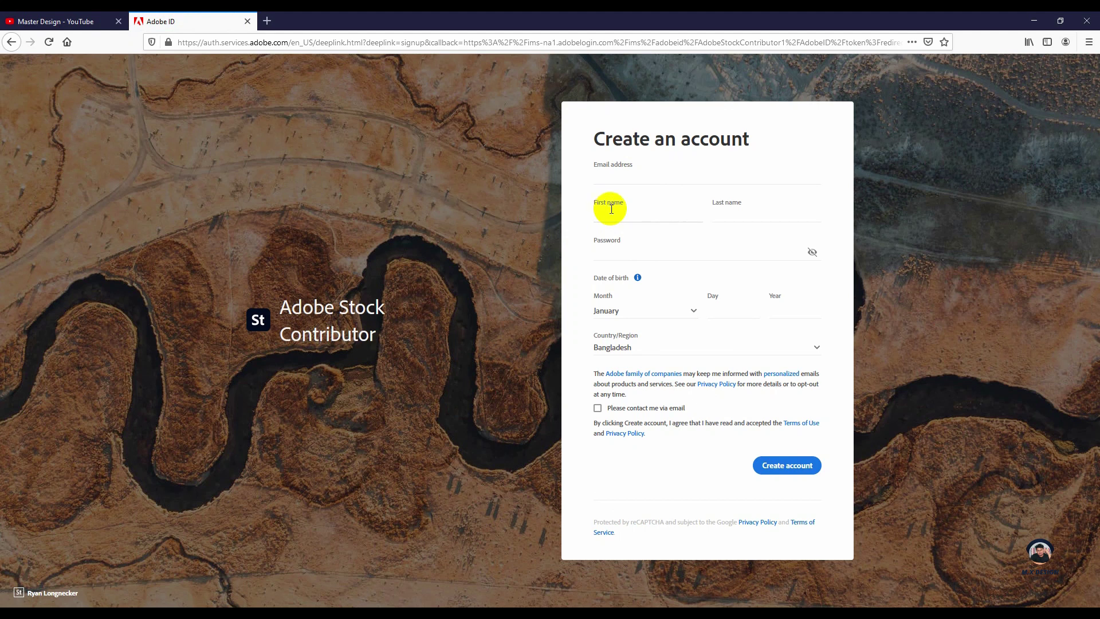
{"action": "left_click", "coordinate": [623, 175]}
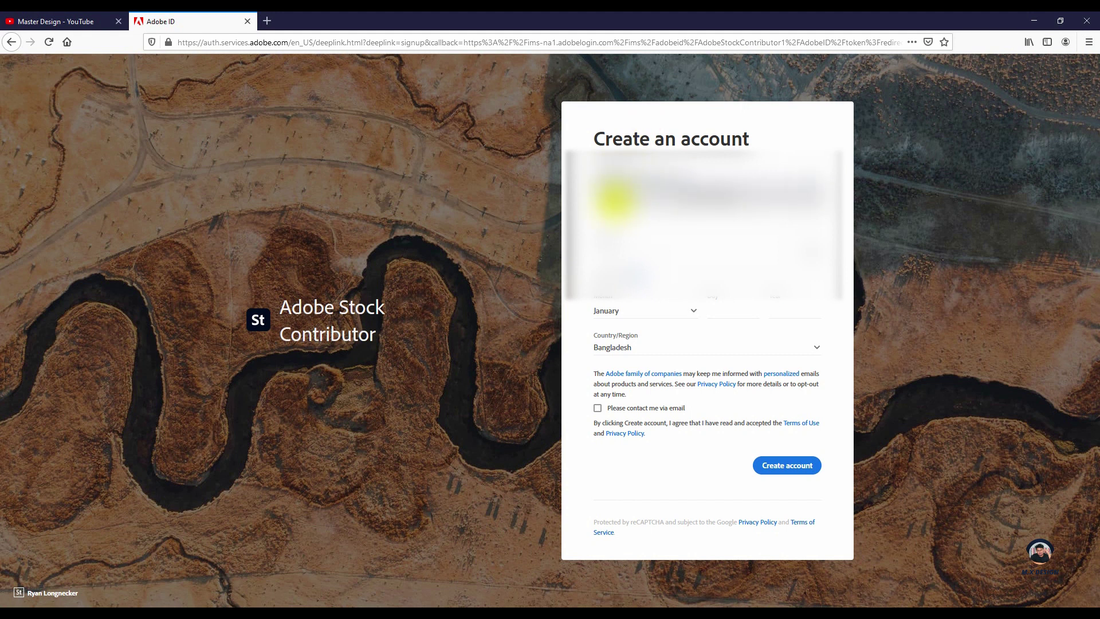
{"action": "left_click", "coordinate": [619, 207]}
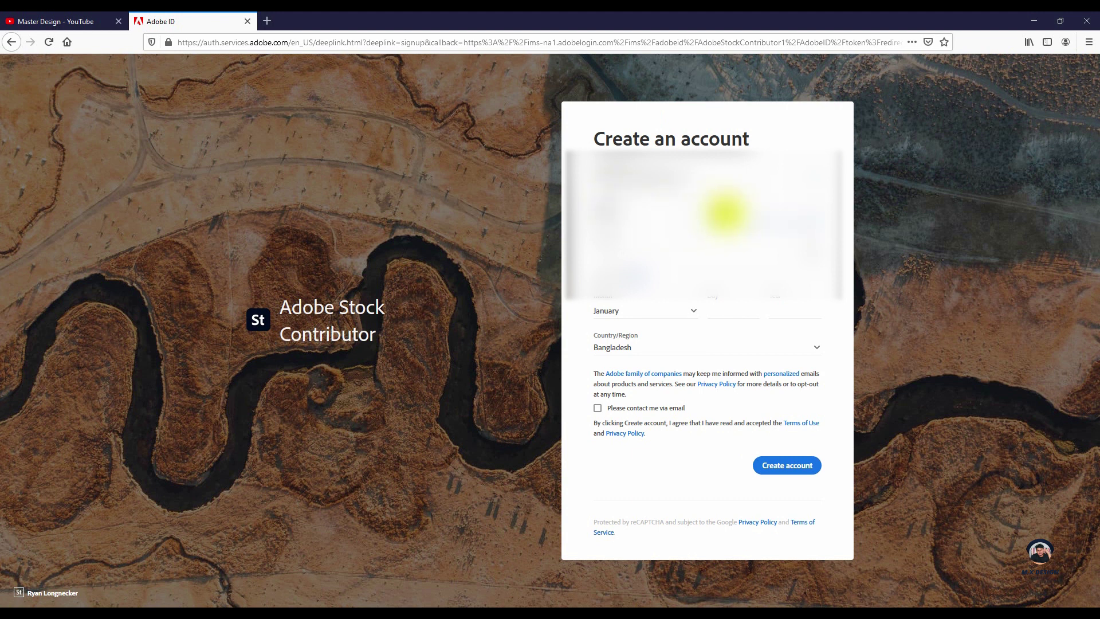
{"action": "left_click", "coordinate": [712, 254]}
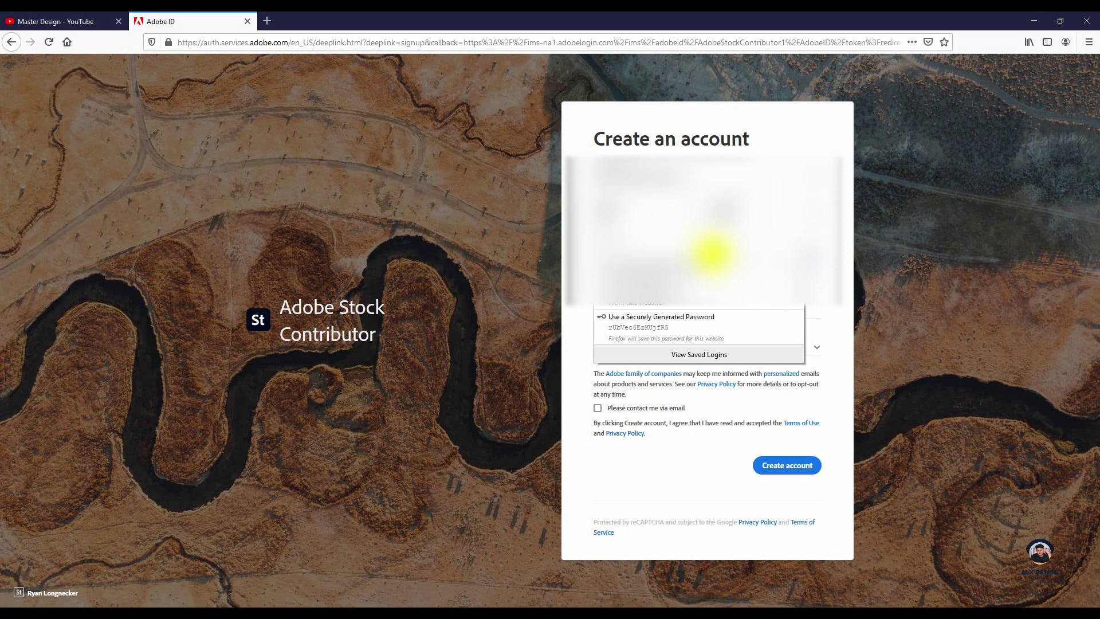
{"action": "left_click", "coordinate": [711, 255]}
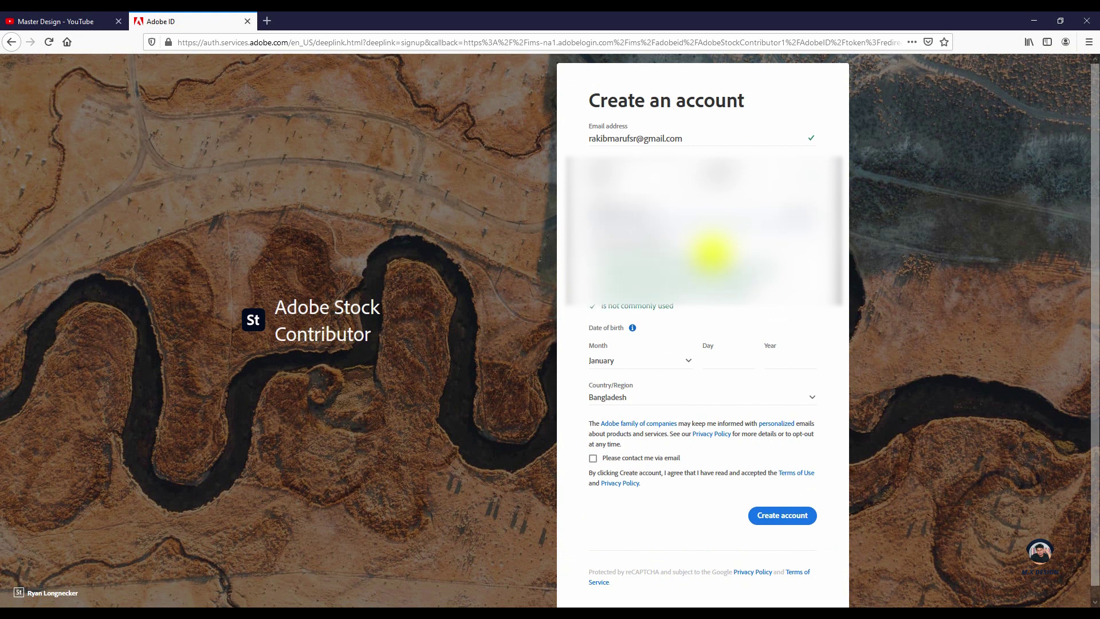
Enter the month, day and year of the account holder's date of birth in the sign-up form.
{"action": "left_click", "coordinate": [643, 354]}
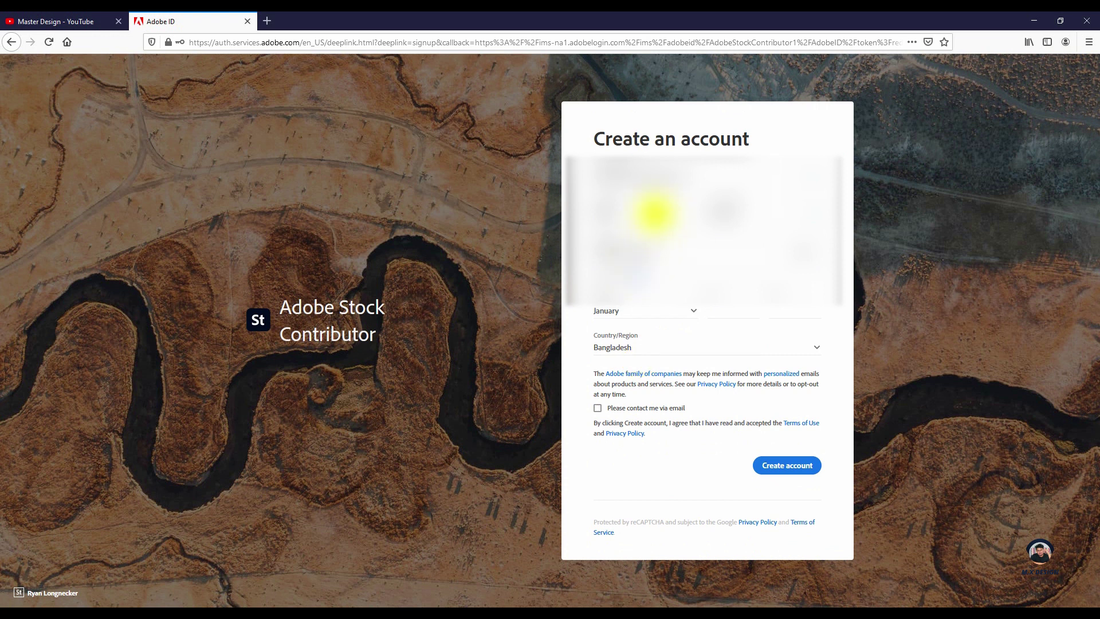
{"action": "left_click", "coordinate": [637, 312]}
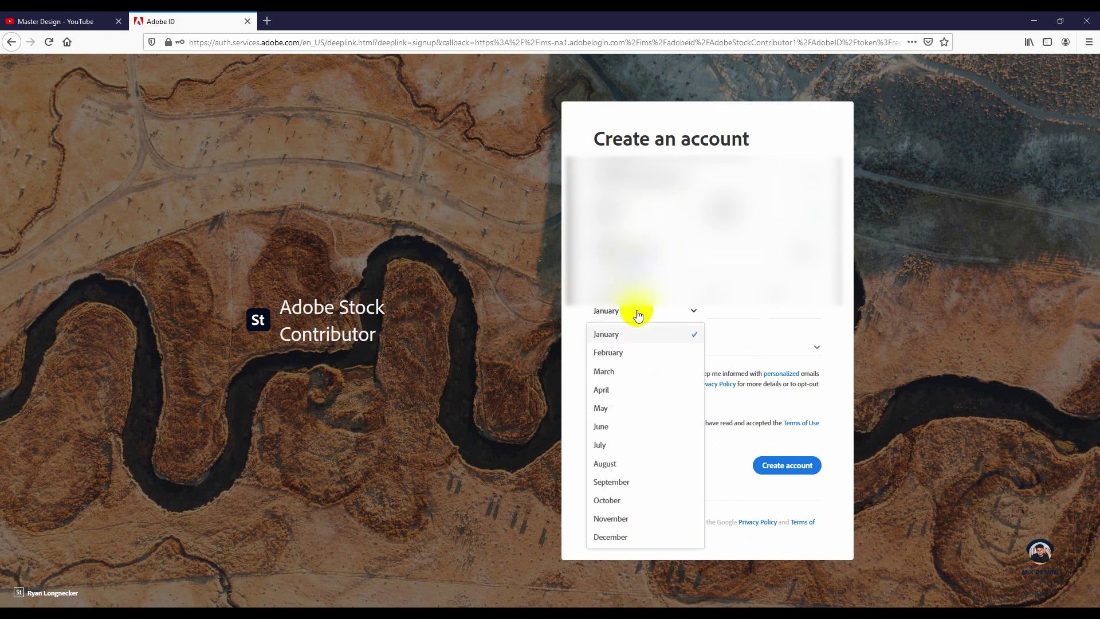
{"action": "left_click", "coordinate": [623, 370]}
{"action": "left_click", "coordinate": [709, 311]}
{"action": "type", "text": "02"}
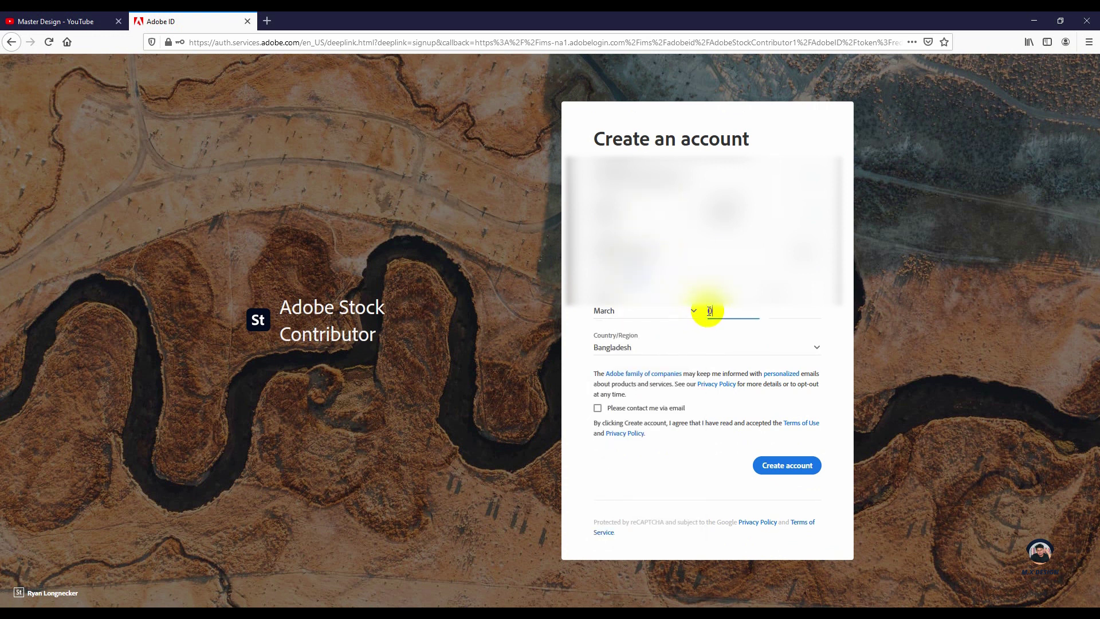
{"action": "left_click", "coordinate": [781, 317]}
{"action": "type", "text": "19"}
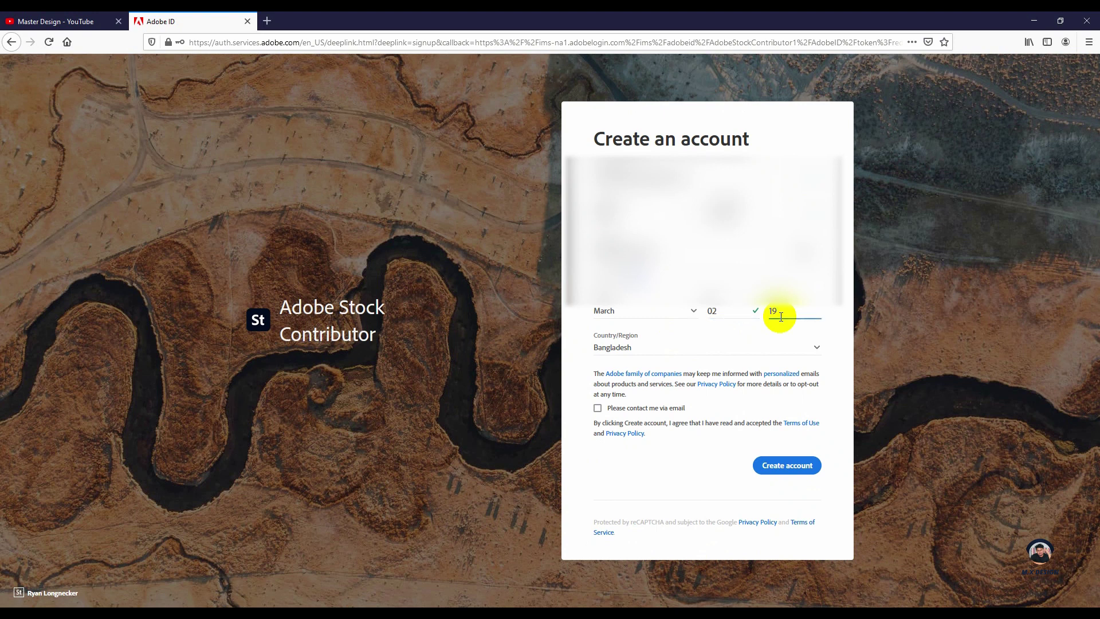
{"action": "type", "text": "99"}
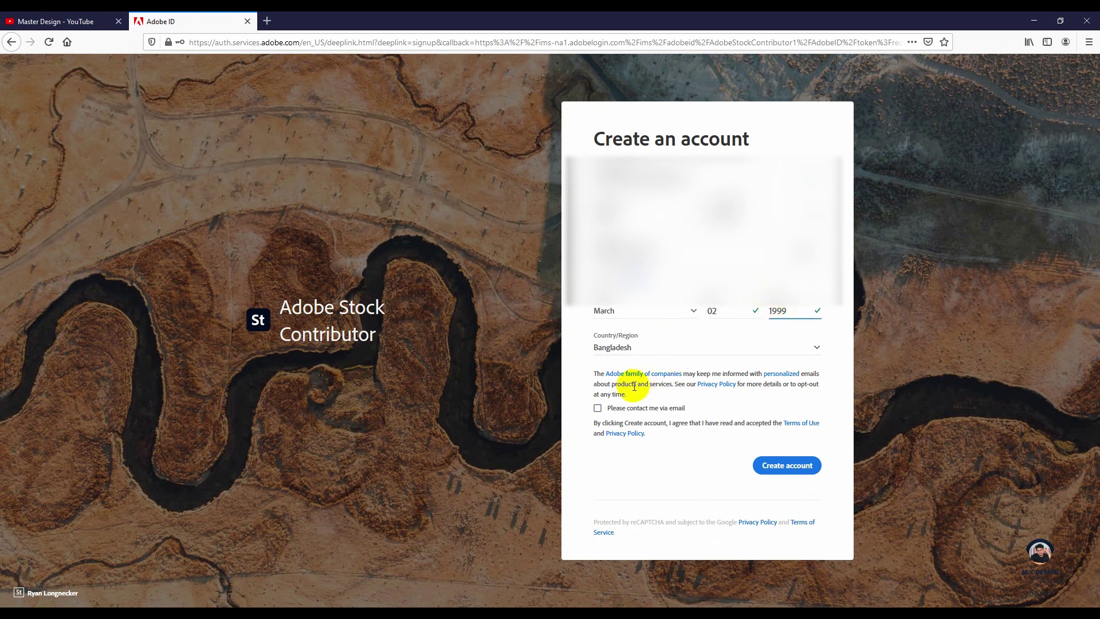
Opt in to being contacted via email and create the account, saving its login in the browser.
{"action": "left_click", "coordinate": [599, 409]}
{"action": "left_click", "coordinate": [783, 464]}
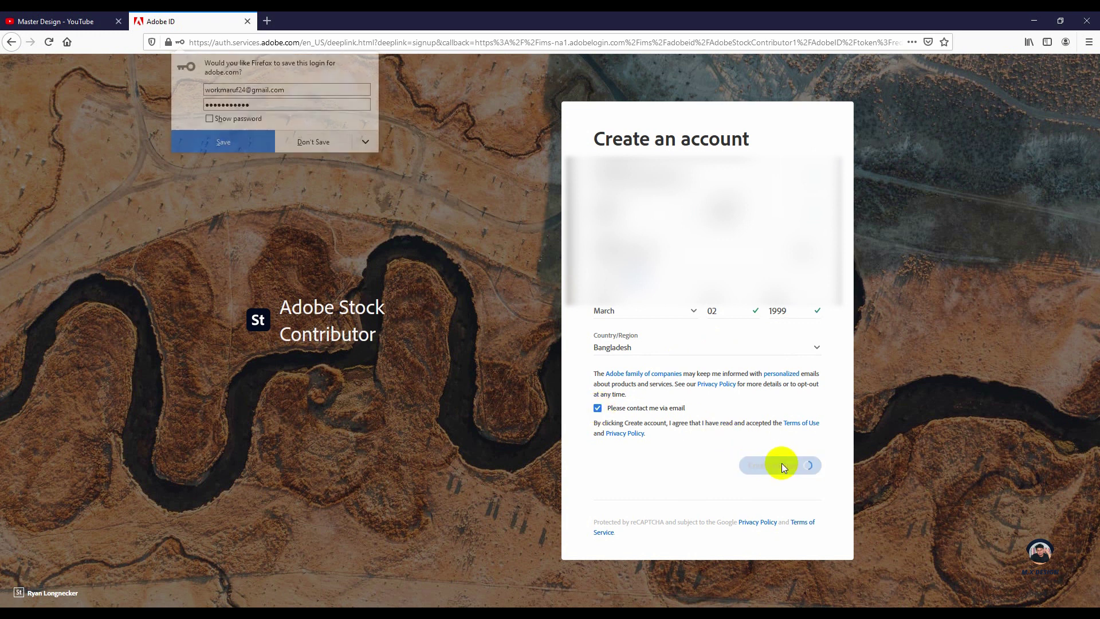
{"action": "left_click", "coordinate": [399, 225]}
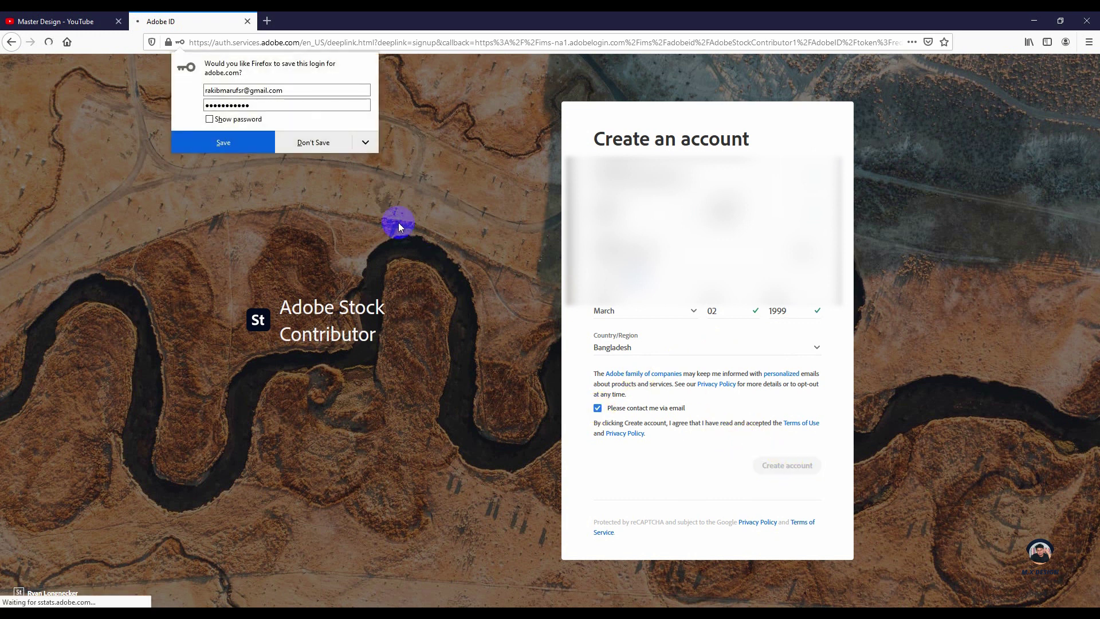
{"action": "left_click", "coordinate": [234, 140]}
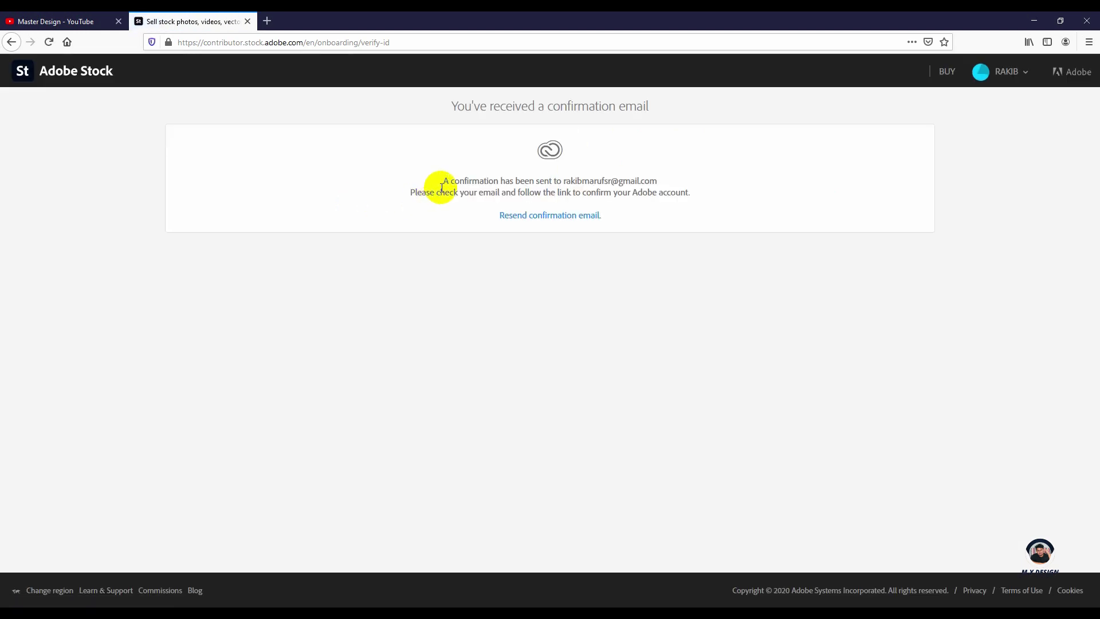
Open the Gmail inbox in a new browser tab.
{"action": "left_click", "coordinate": [302, 22]}
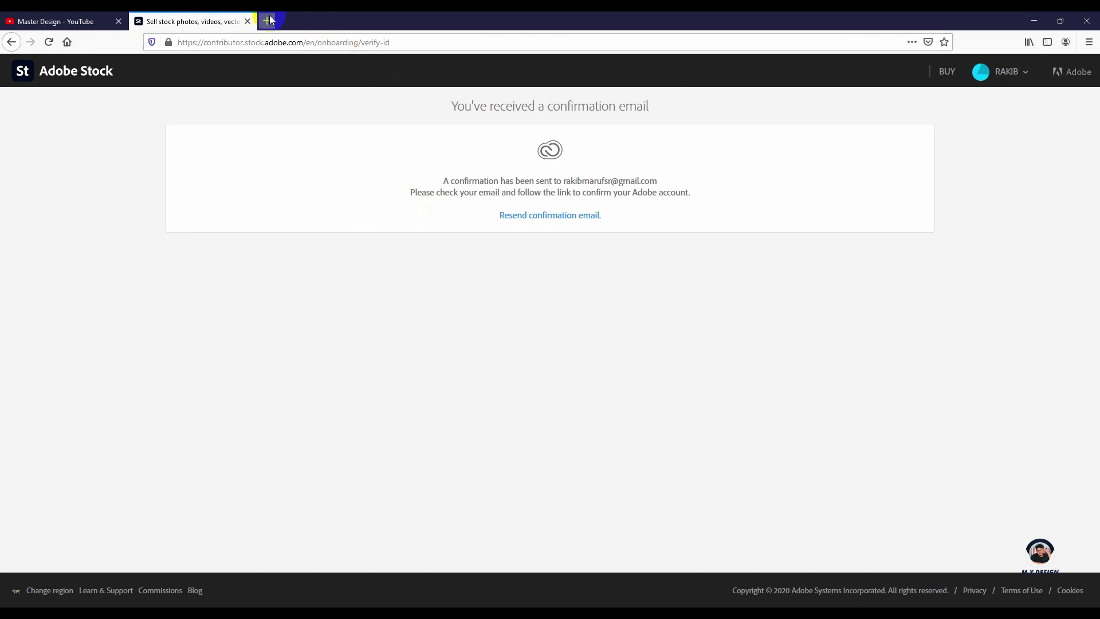
{"action": "left_click", "coordinate": [270, 21]}
{"action": "left_click", "coordinate": [309, 41]}
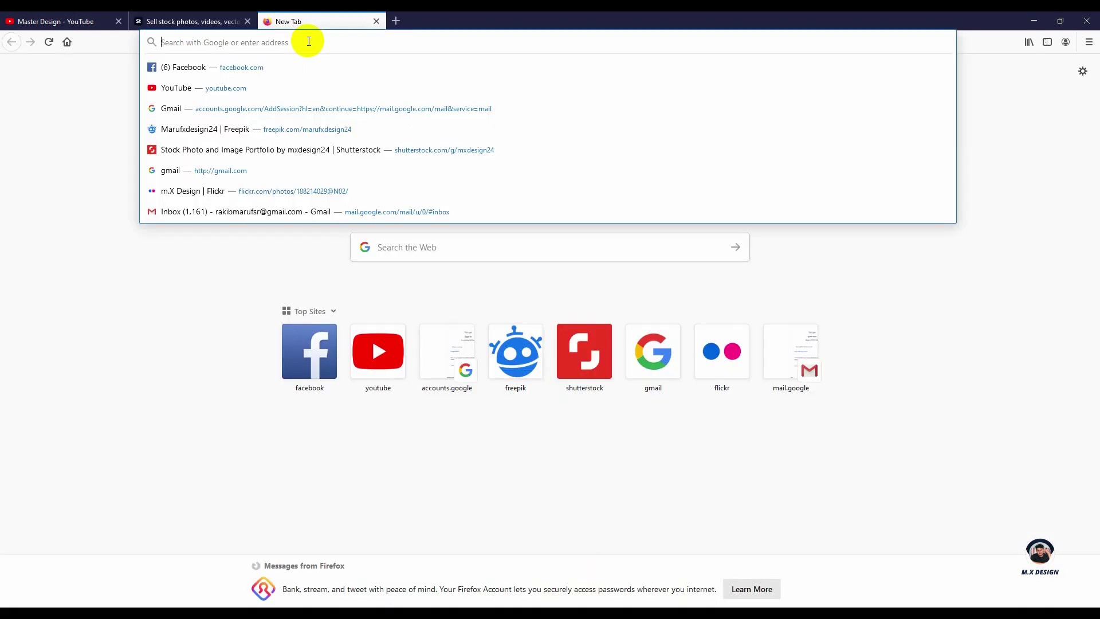
{"action": "type", "text": "gm"}
{"action": "key", "text": "Down"}
{"action": "key", "text": "Down"}
{"action": "key", "text": "Down"}
{"action": "key", "text": "Down"}
{"action": "key", "text": "Down"}
{"action": "key", "text": "Down"}
{"action": "key", "text": "Down"}
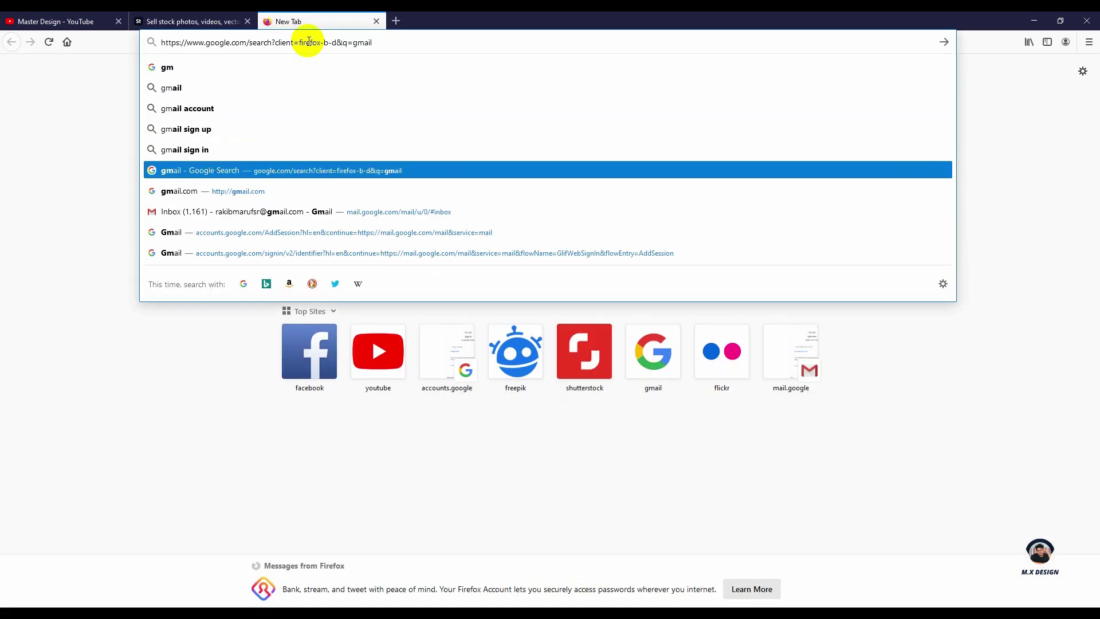
{"action": "key", "text": "Return"}
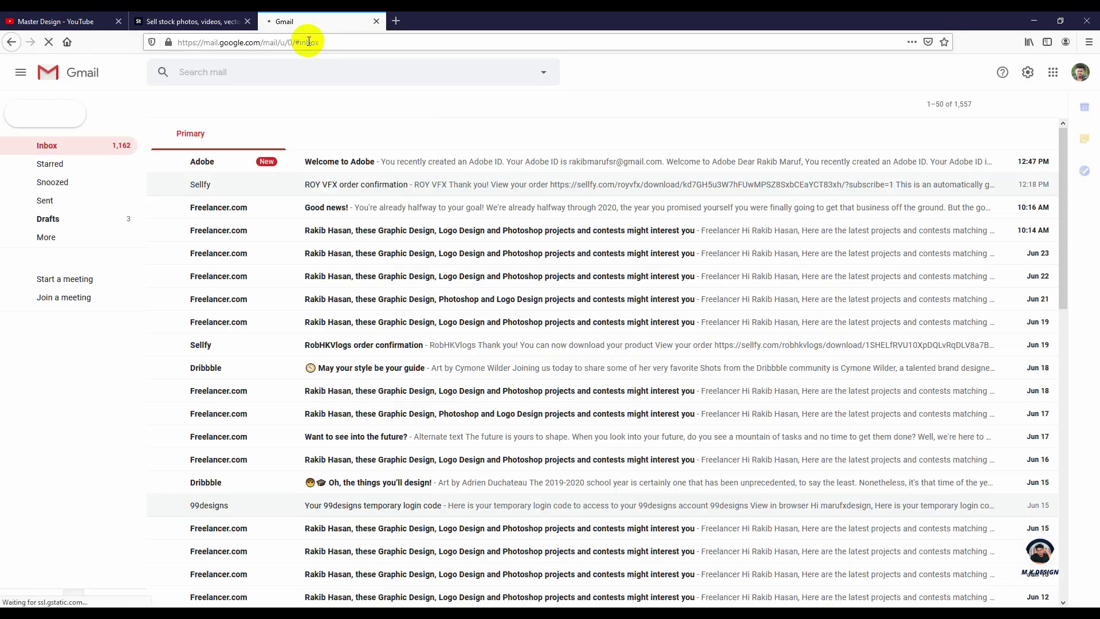
Verify the account through the link in the "Welcome to Adobe" email, accept the updated Terms of Use and continue to Adobe Stock.
{"action": "left_click", "coordinate": [367, 156]}
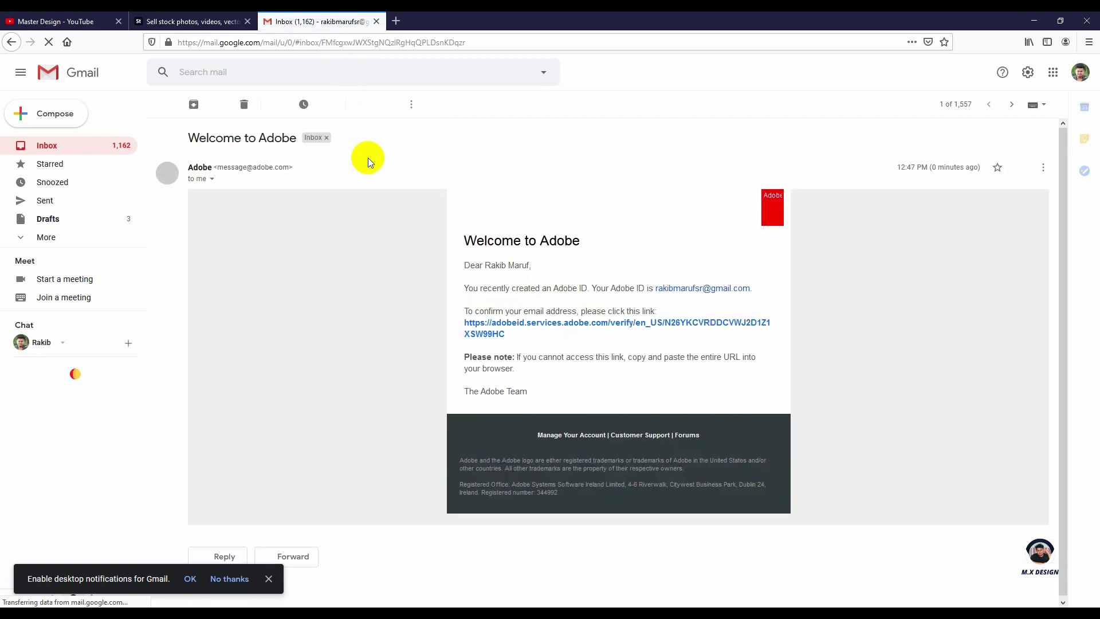
{"action": "left_click", "coordinate": [564, 324]}
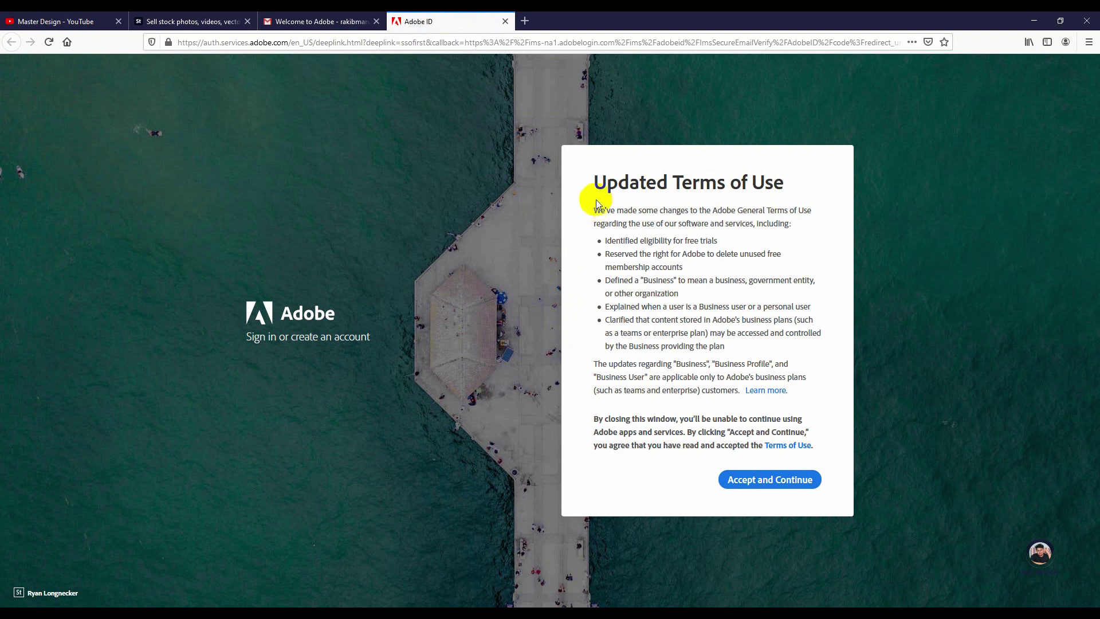
{"action": "left_click_drag", "start_coordinate": [594, 185], "coordinate": [614, 232]}
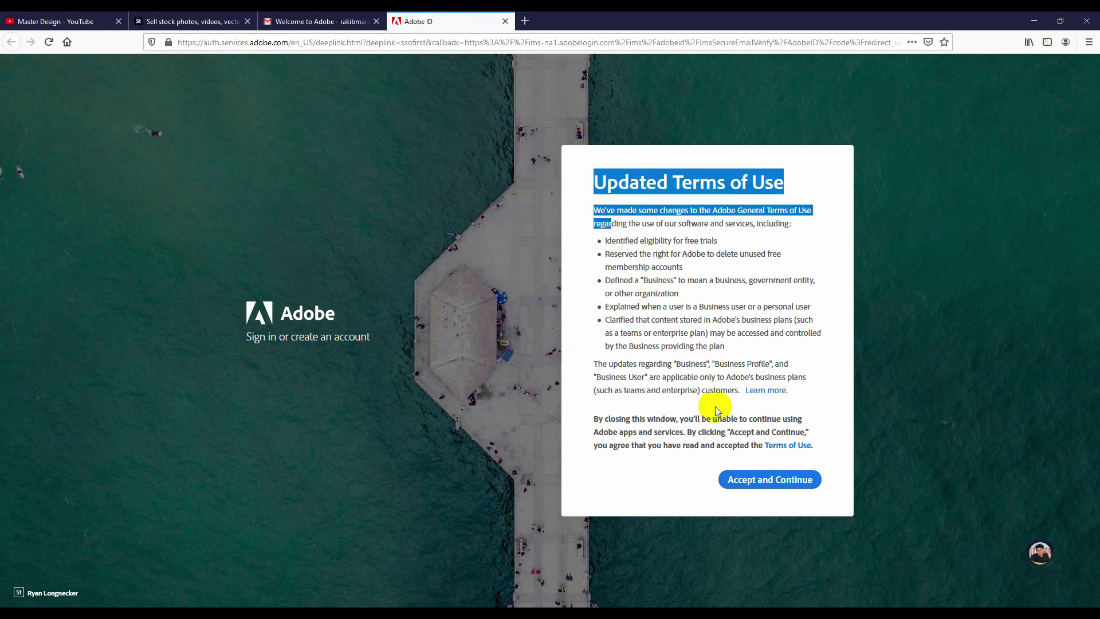
{"action": "left_click", "coordinate": [767, 481]}
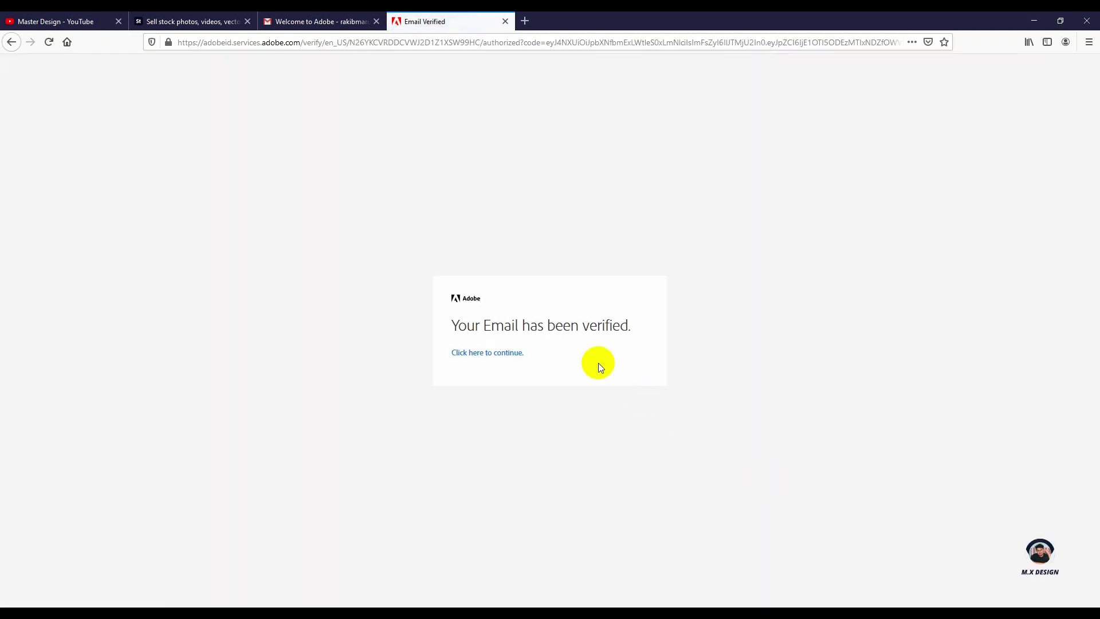
{"action": "left_click", "coordinate": [503, 354]}
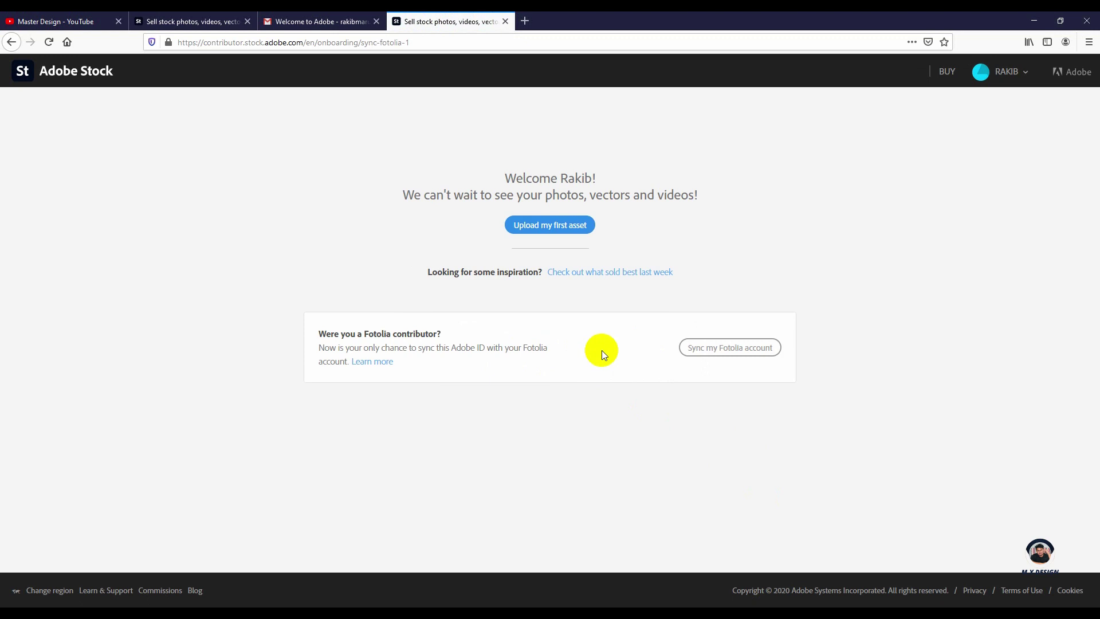
Check out what sold best last week on Adobe Stock, and return to the site's home page.
{"action": "left_click", "coordinate": [600, 272]}
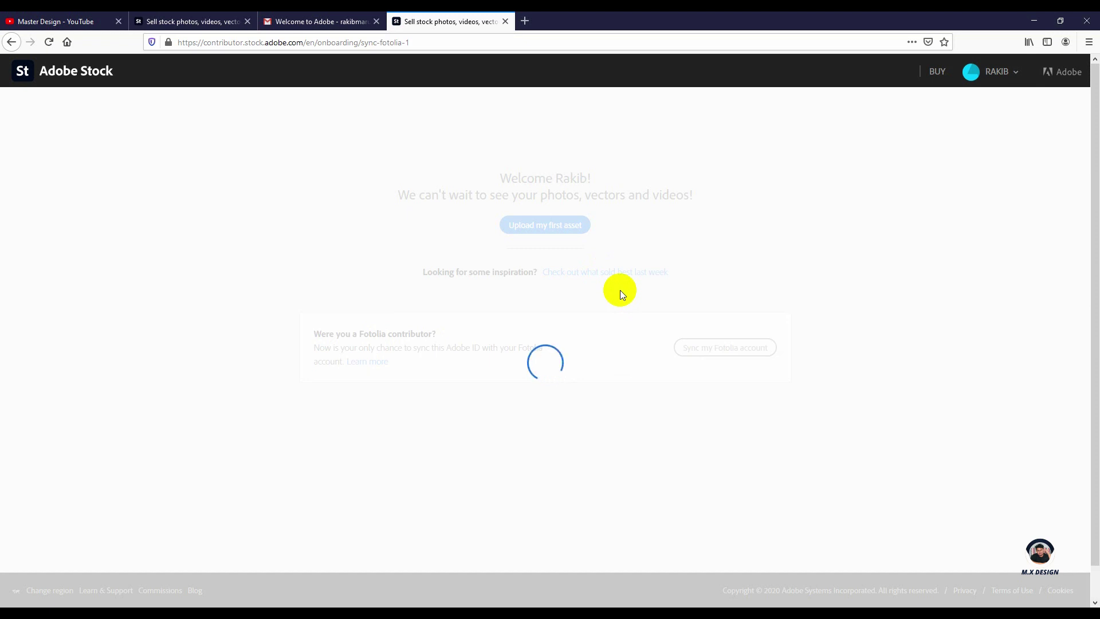
{"action": "left_click", "coordinate": [76, 70]}
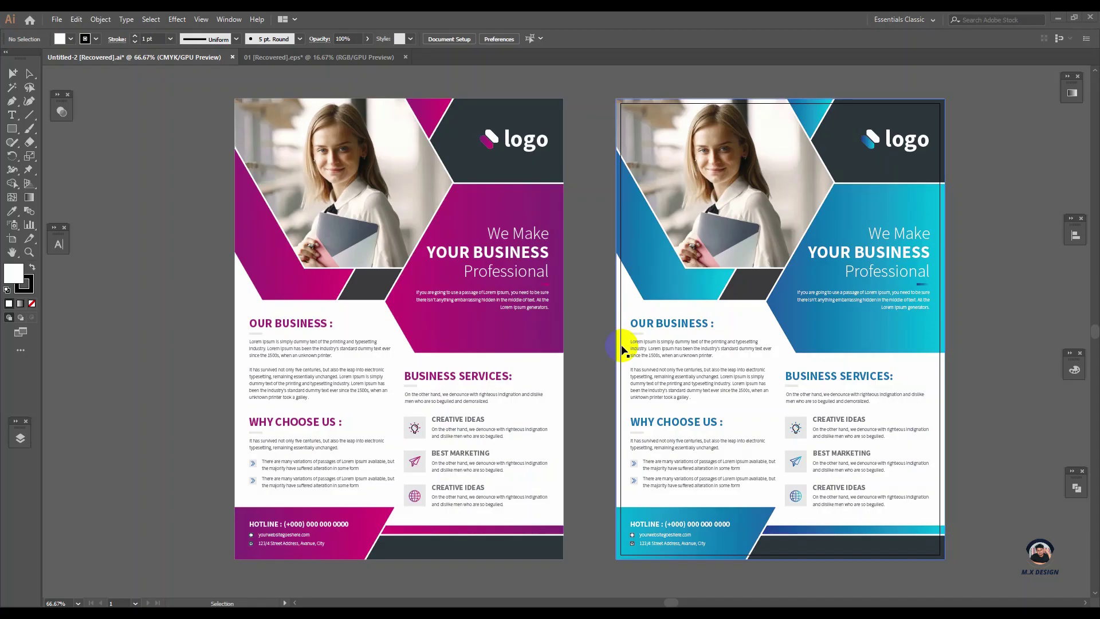
Switch to Adobe Illustrator and create a new landscape RGB document of 5000 × 3000 px with one artboard.
{"action": "scroll", "coordinate": [601, 356], "scroll_direction": "down", "scroll_amount": 1}
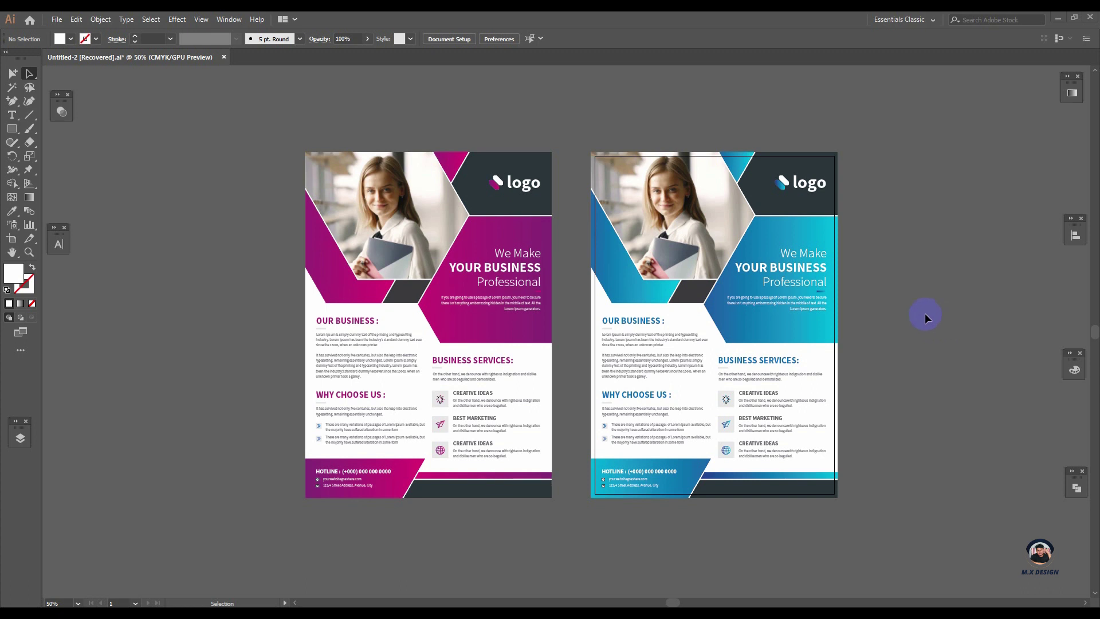
{"action": "left_click", "coordinate": [57, 19]}
{"action": "left_click", "coordinate": [63, 35]}
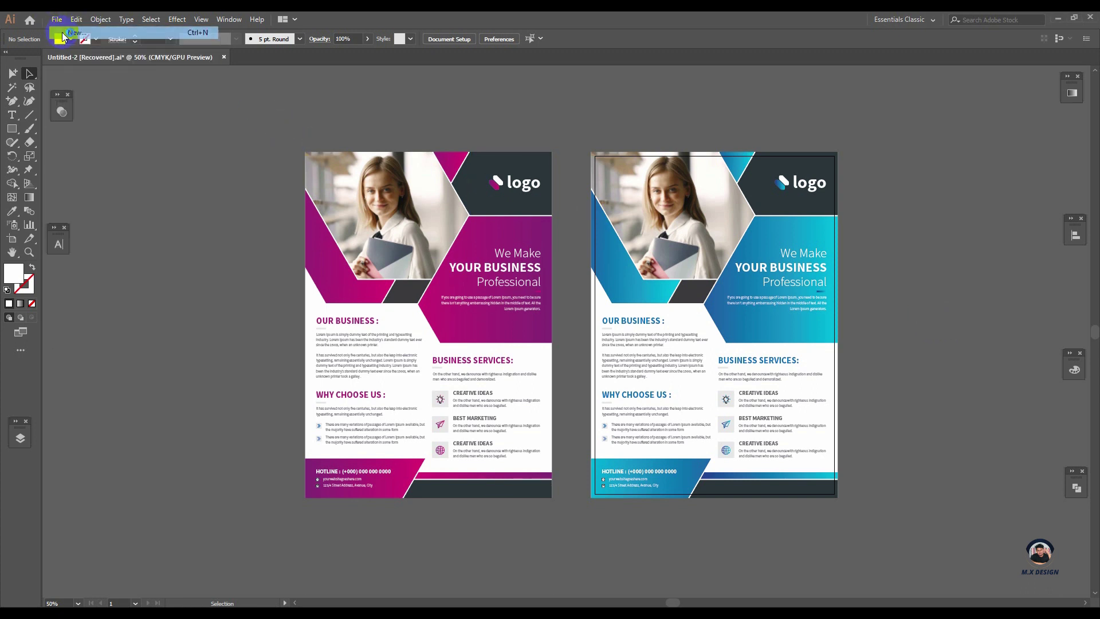
{"action": "left_click", "coordinate": [716, 282]}
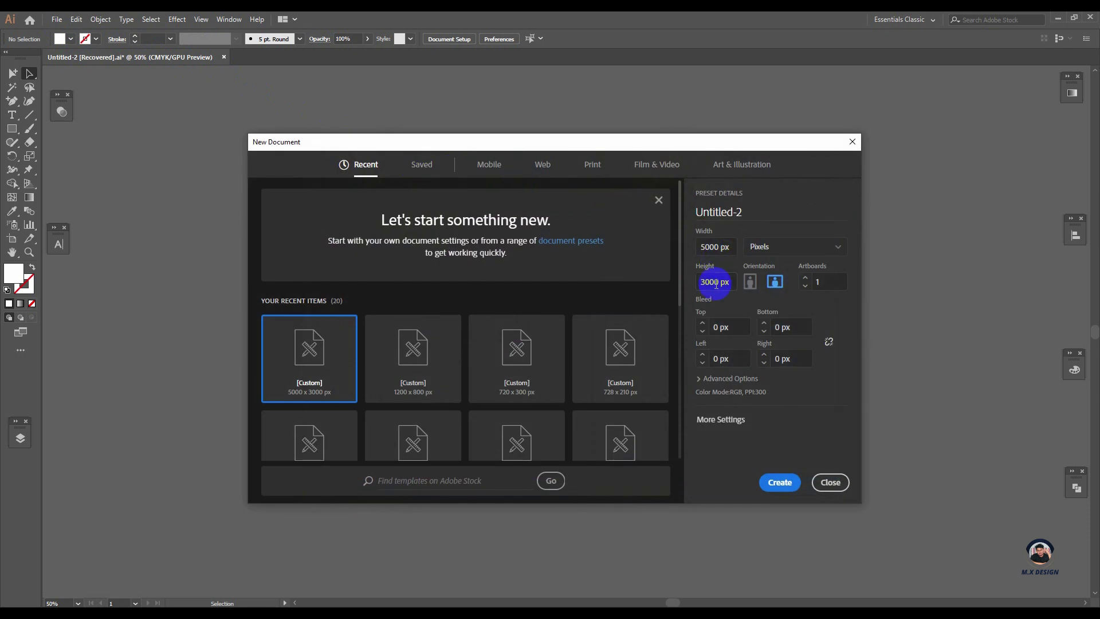
{"action": "left_click", "coordinate": [778, 482]}
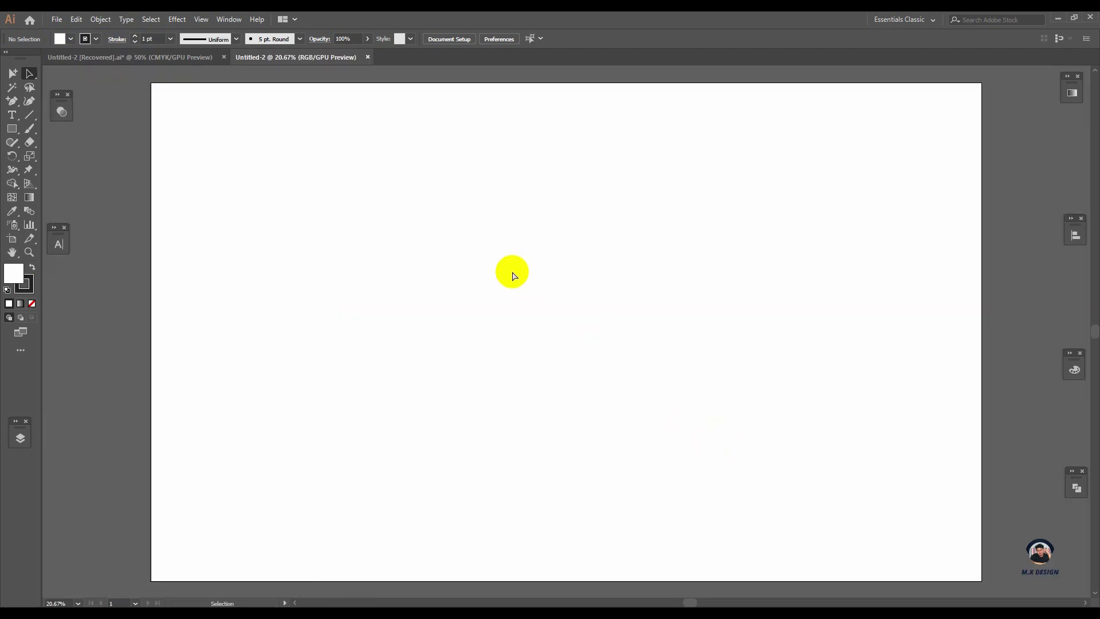
{"action": "key", "text": "ctrl+minus"}
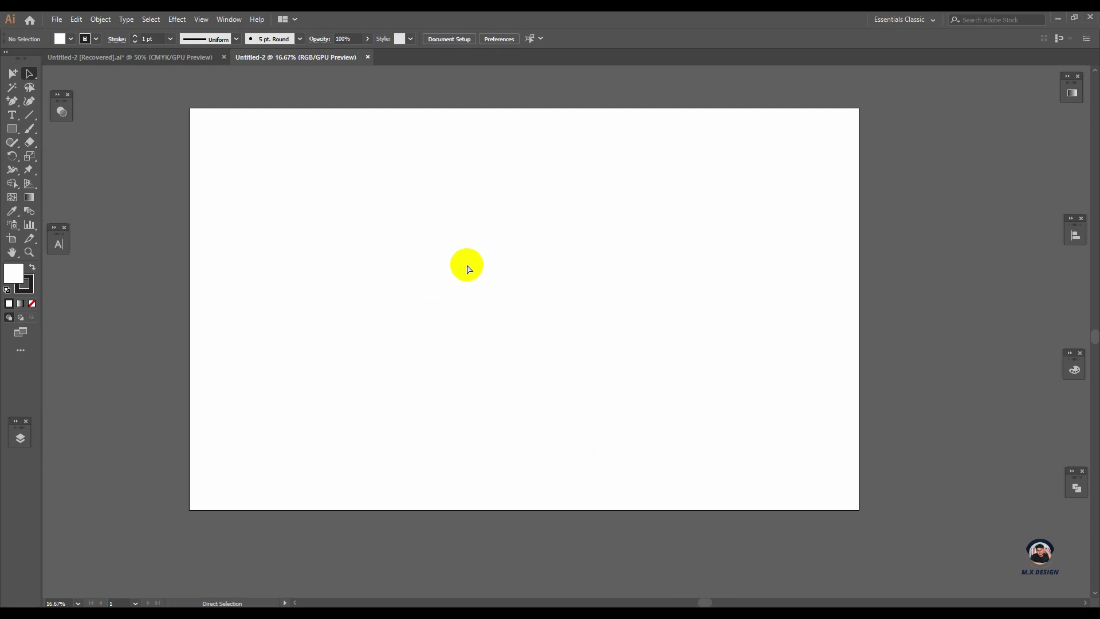
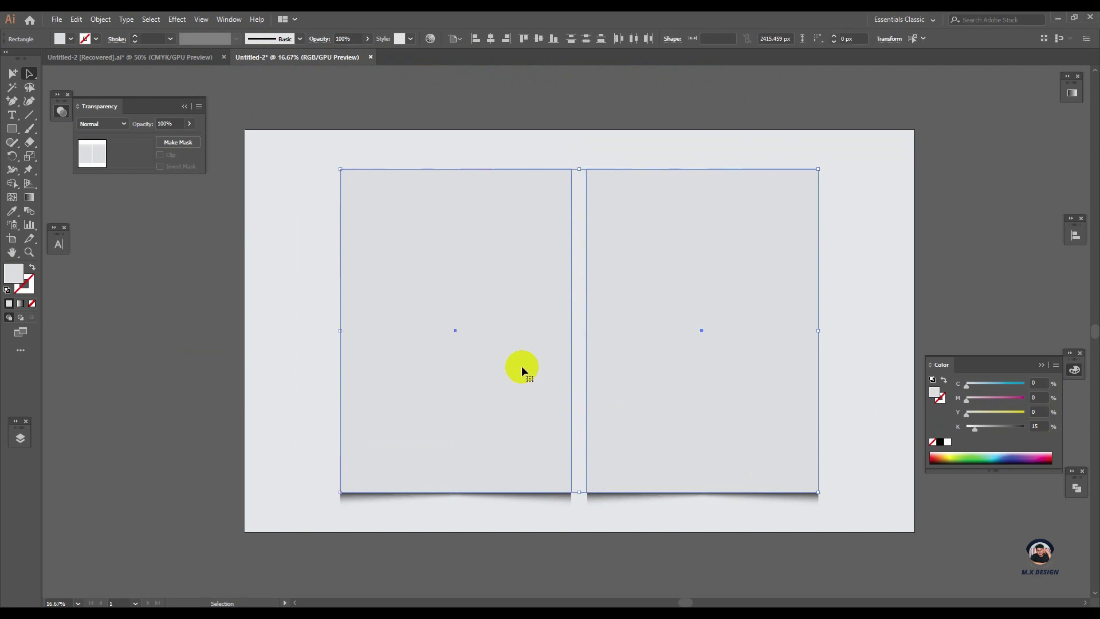
Fill the two flyer page rectangles on the artboard with white and leave everything deselected.
{"action": "left_click", "coordinate": [70, 38]}
{"action": "left_click", "coordinate": [23, 59]}
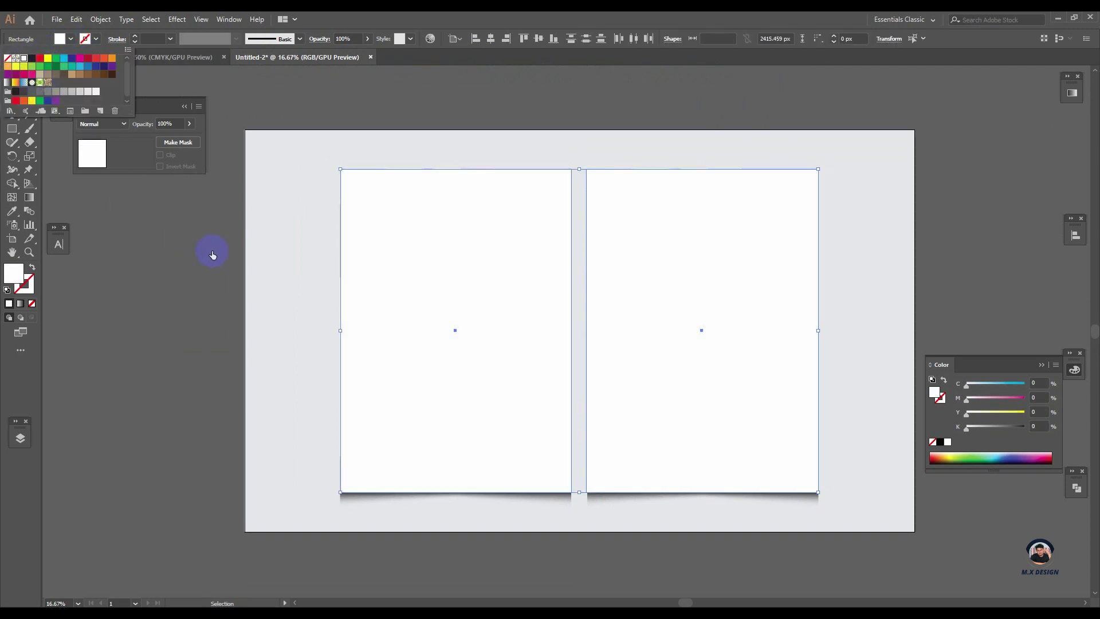
{"action": "left_click", "coordinate": [221, 258]}
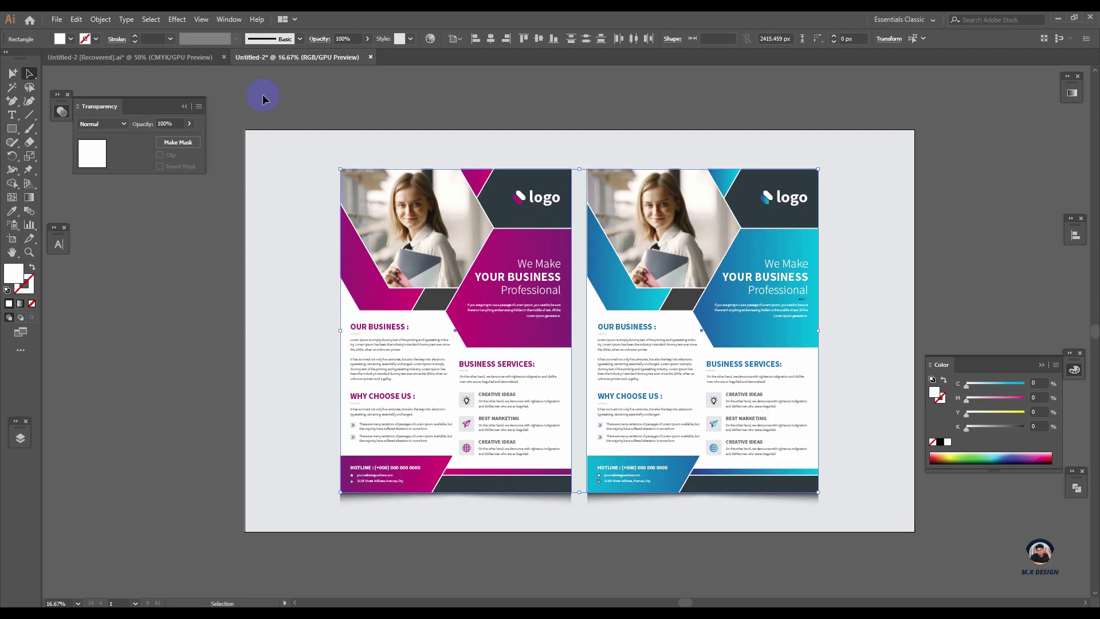
{"action": "left_click", "coordinate": [314, 78]}
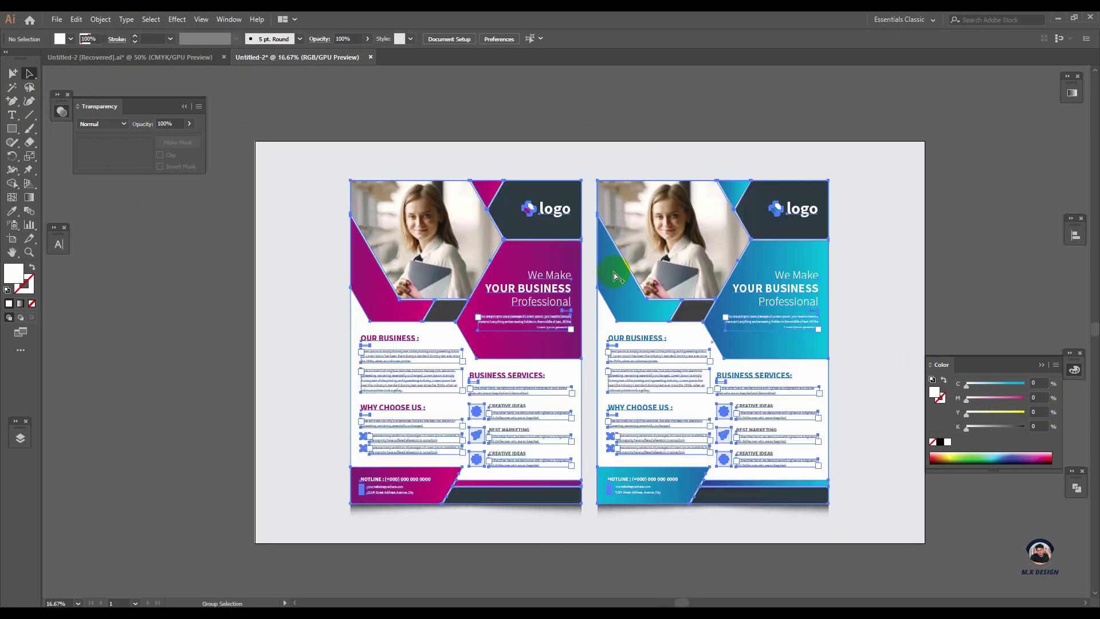
{"action": "left_click", "coordinate": [613, 273]}
{"action": "left_click", "coordinate": [498, 87]}
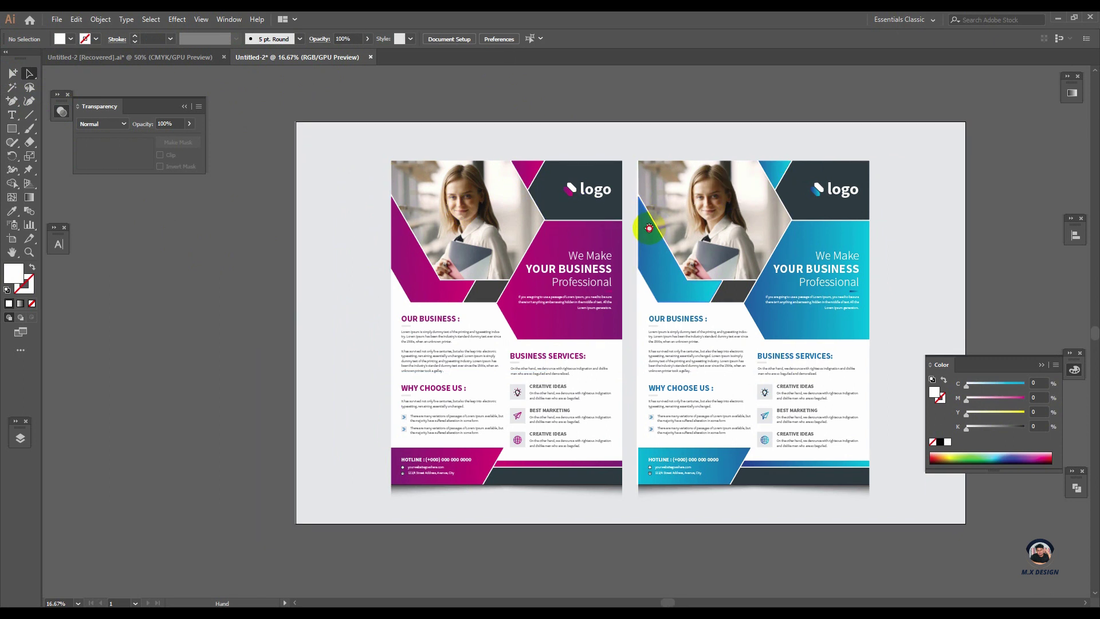
Draw a square of about 63 px in the empty area above the artboard and fill it with light grey.
{"action": "left_click", "coordinate": [446, 235]}
{"action": "scroll", "coordinate": [446, 235], "scroll_direction": "down", "scroll_amount": 2}
{"action": "left_click", "coordinate": [315, 190]}
{"action": "scroll", "coordinate": [351, 233], "scroll_direction": "up", "scroll_amount": 3}
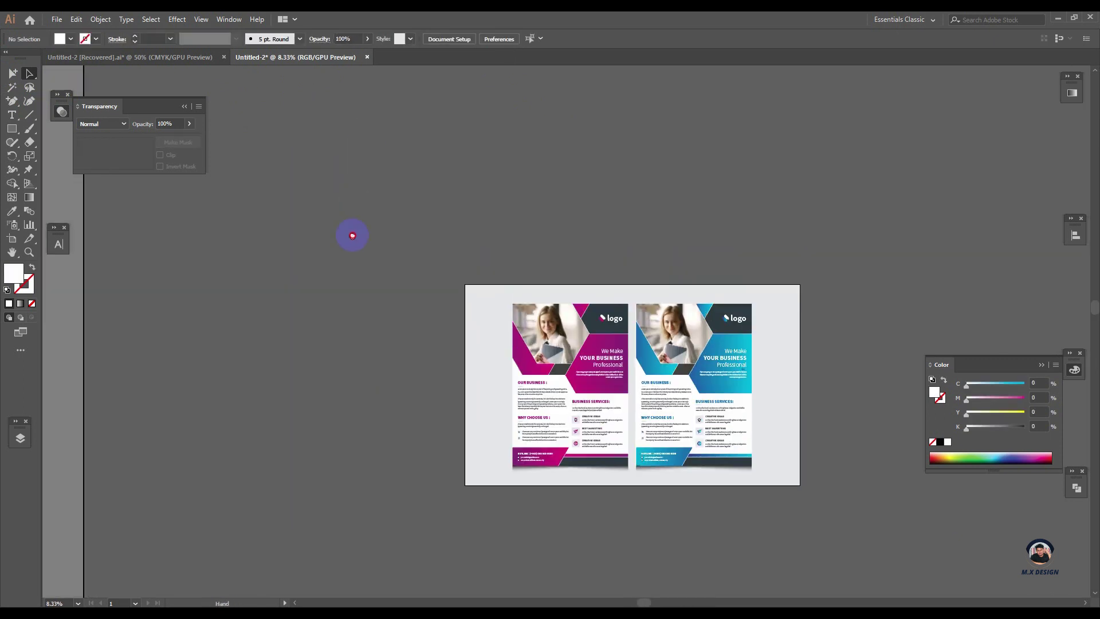
{"action": "scroll", "coordinate": [493, 211], "scroll_direction": "up", "scroll_amount": 1}
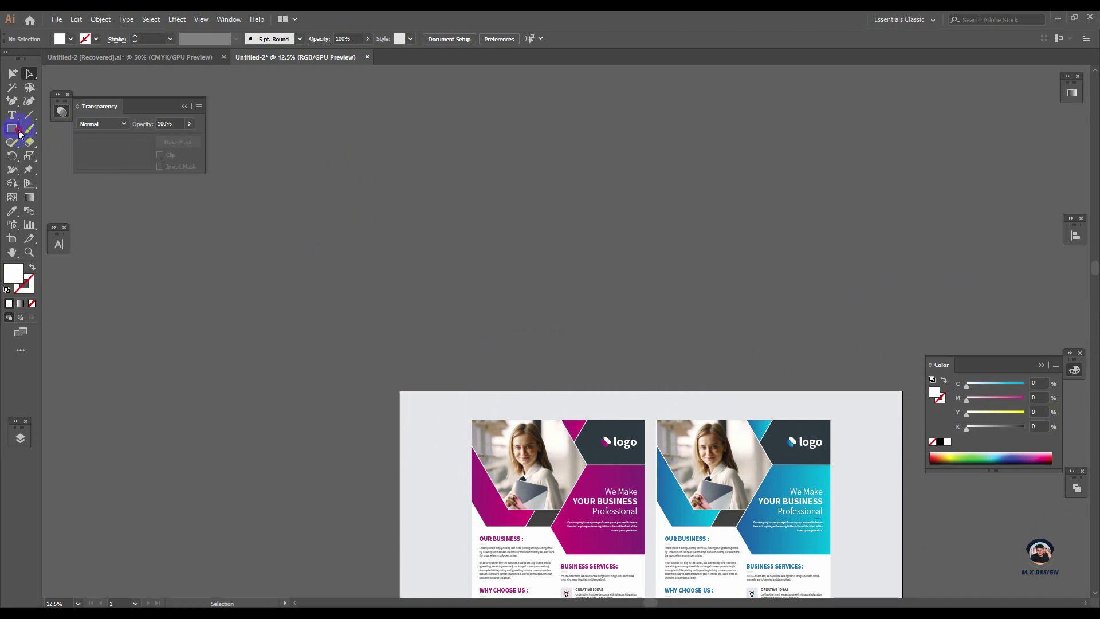
{"action": "left_click", "coordinate": [13, 130]}
{"action": "scroll", "coordinate": [373, 119], "scroll_direction": "up", "scroll_amount": 2}
{"action": "left_click_drag", "start_coordinate": [340, 153], "coordinate": [343, 157]}
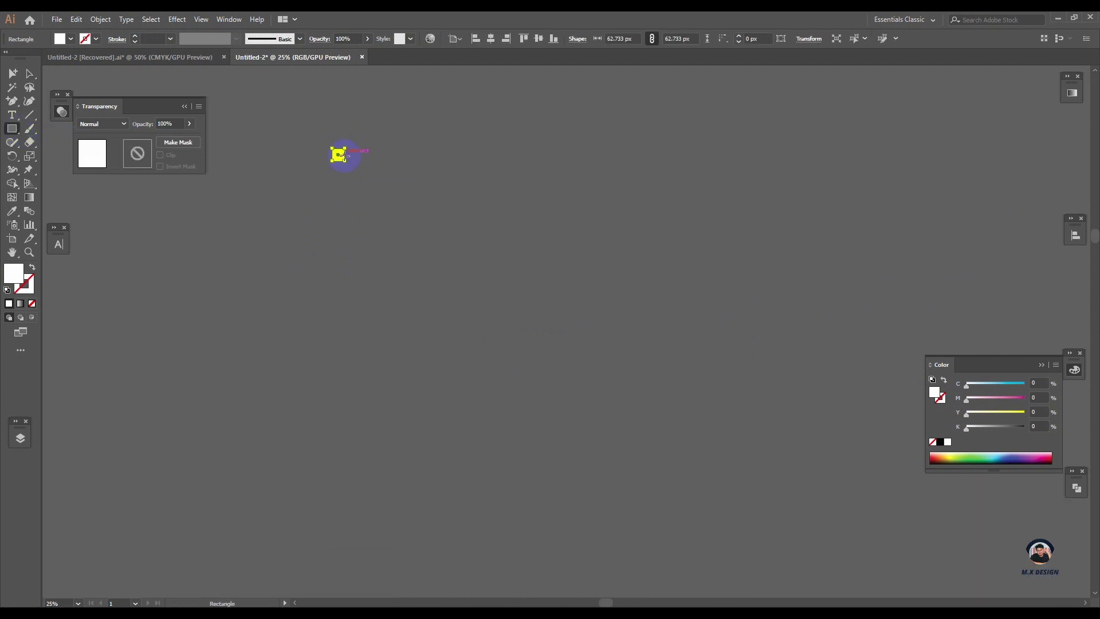
{"action": "left_click", "coordinate": [71, 39]}
{"action": "left_click", "coordinate": [81, 94]}
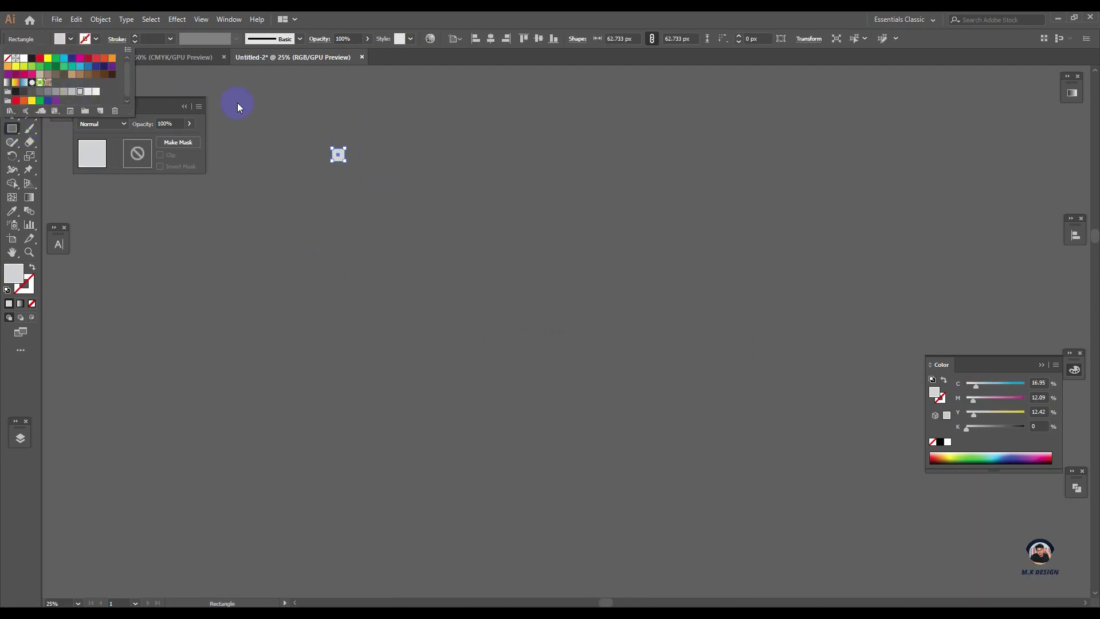
{"action": "key", "text": "Escape"}
Duplicate the grey square edge to edge on its right and fill the copy with the lightest grey swatch.
{"action": "key", "text": "v"}
{"action": "scroll", "coordinate": [324, 136], "scroll_direction": "up", "scroll_amount": 4}
{"action": "left_click_drag", "start_coordinate": [367, 211], "coordinate": [416, 209]}
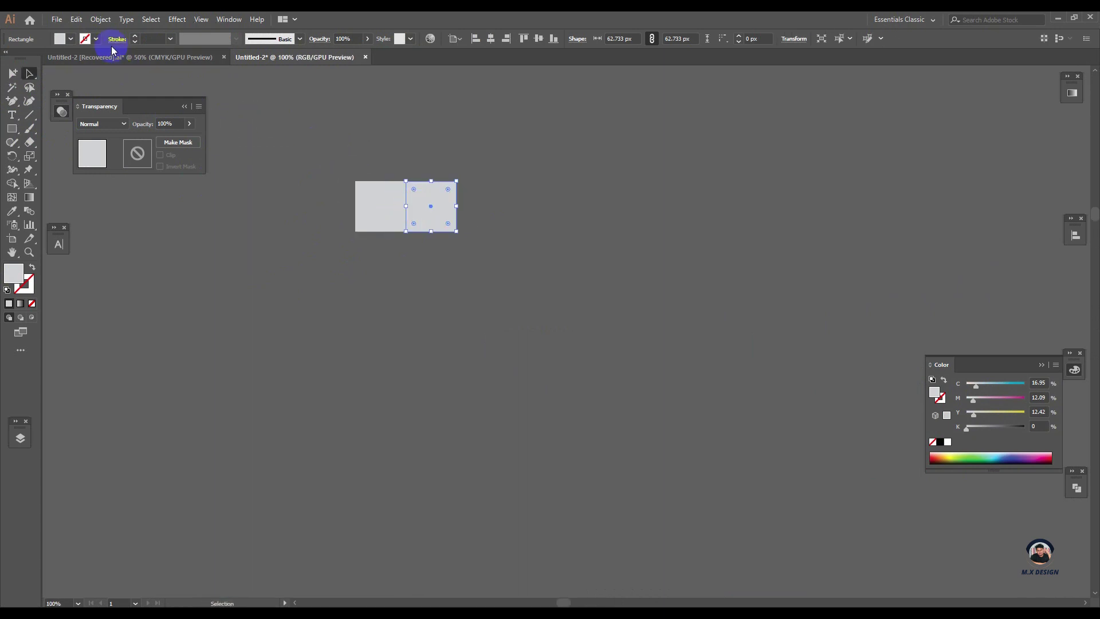
{"action": "left_click", "coordinate": [69, 41]}
{"action": "left_click", "coordinate": [96, 93]}
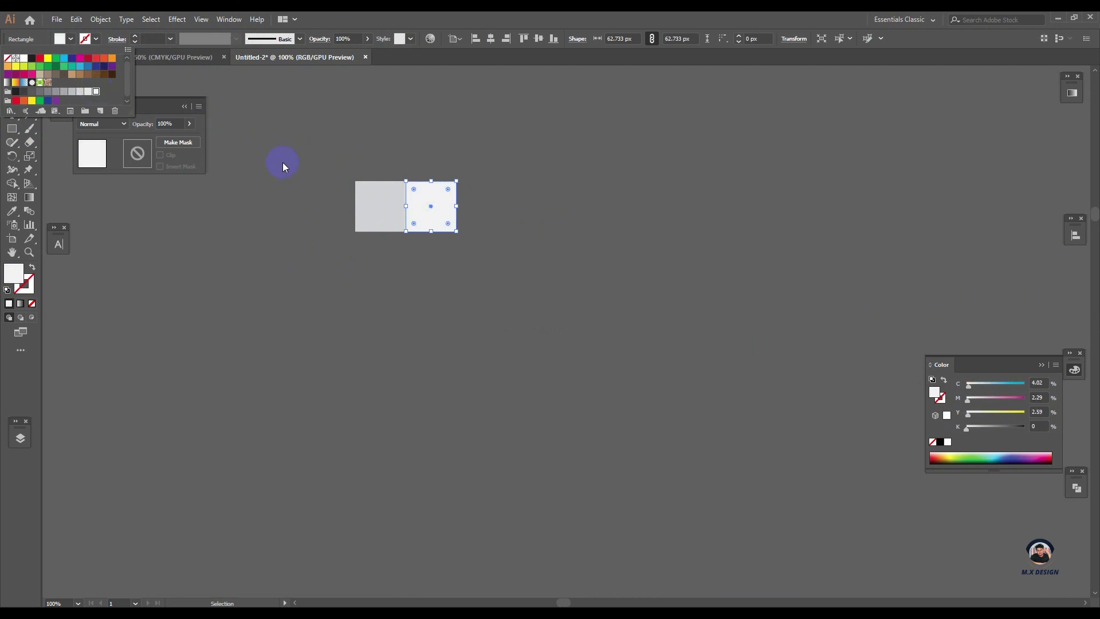
{"action": "left_click", "coordinate": [286, 162]}
{"action": "left_click", "coordinate": [316, 154]}
Change the fill of the left square to a medium grey swatch.
{"action": "left_click", "coordinate": [367, 223]}
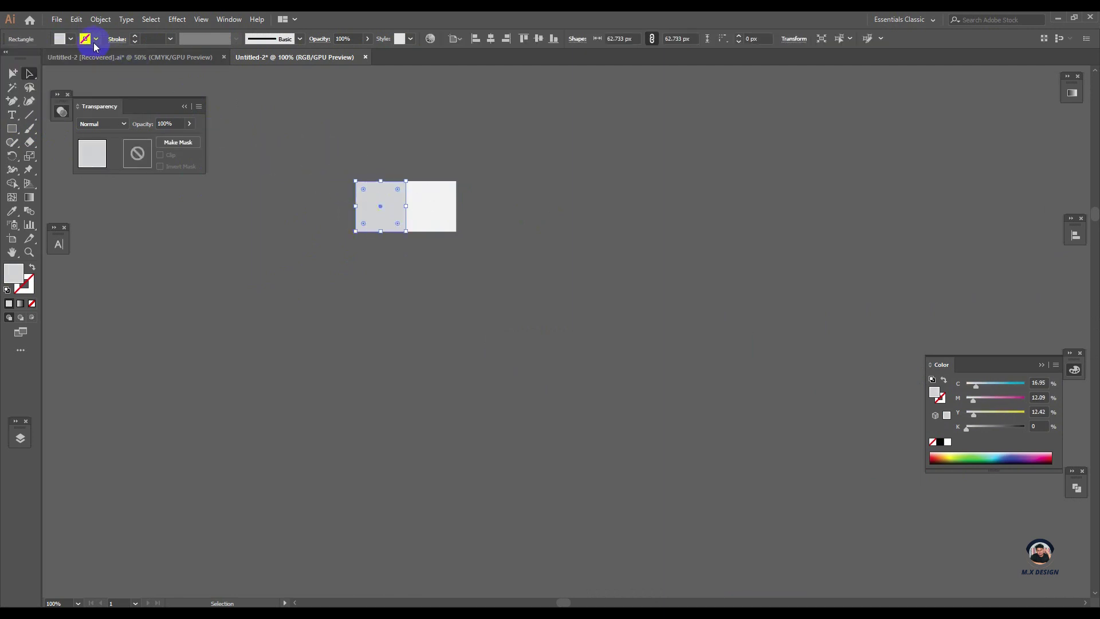
{"action": "left_click", "coordinate": [68, 40]}
{"action": "left_click", "coordinate": [66, 93]}
{"action": "left_click", "coordinate": [312, 215]}
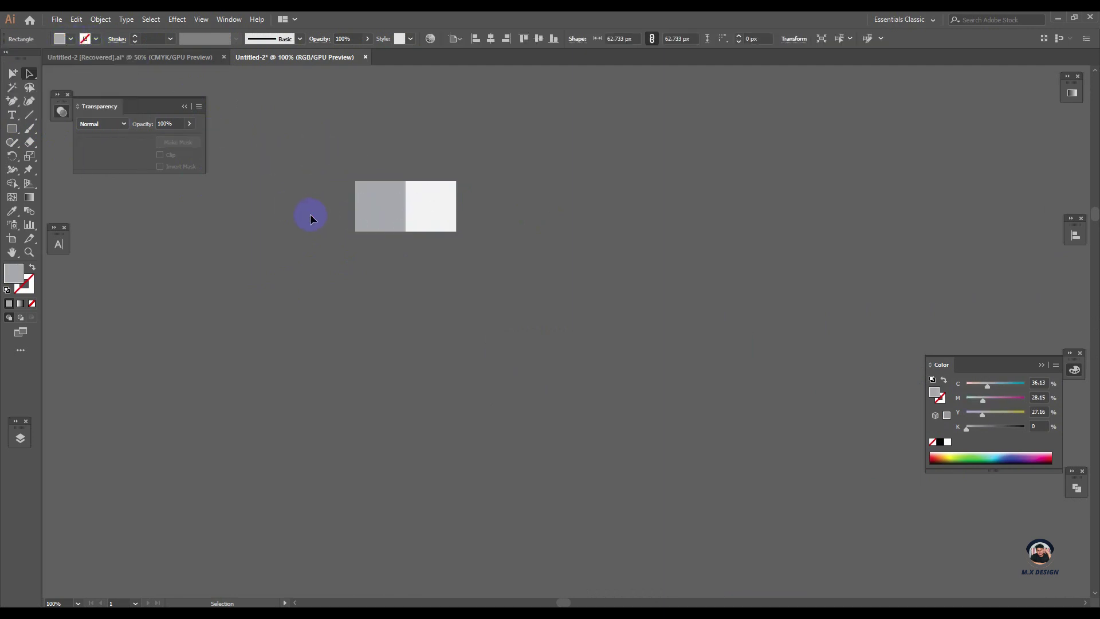
Repeat the pair of grey and near-white squares end to end to form one long horizontal row.
{"action": "left_click_drag", "start_coordinate": [516, 275], "coordinate": [463, 232]}
{"action": "scroll", "coordinate": [324, 253], "scroll_direction": "down", "scroll_amount": 5}
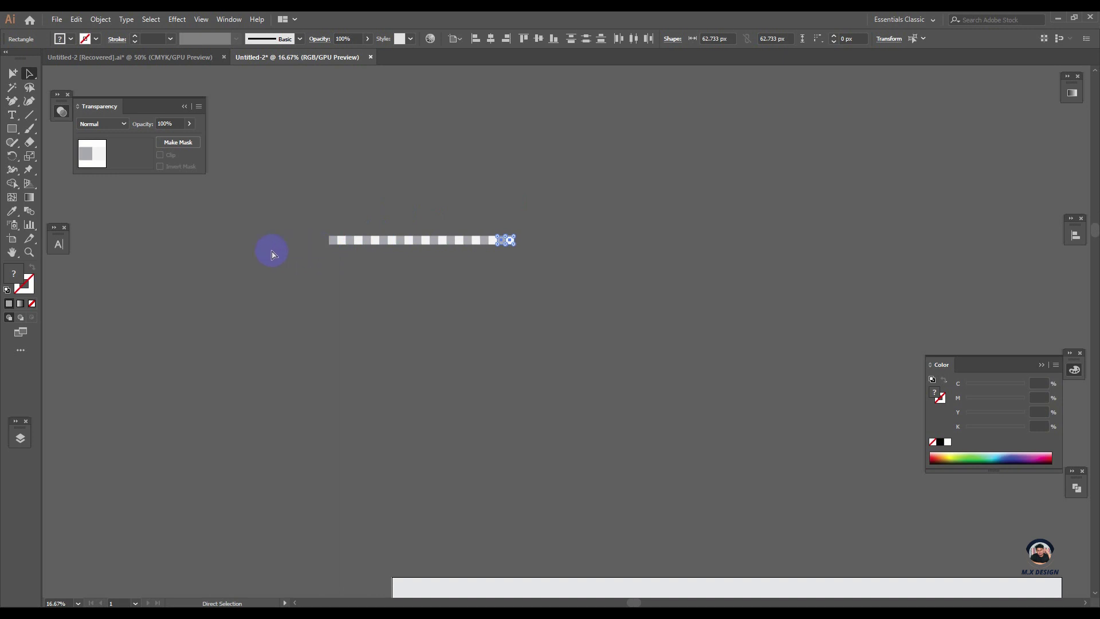
{"action": "left_click", "coordinate": [267, 221]}
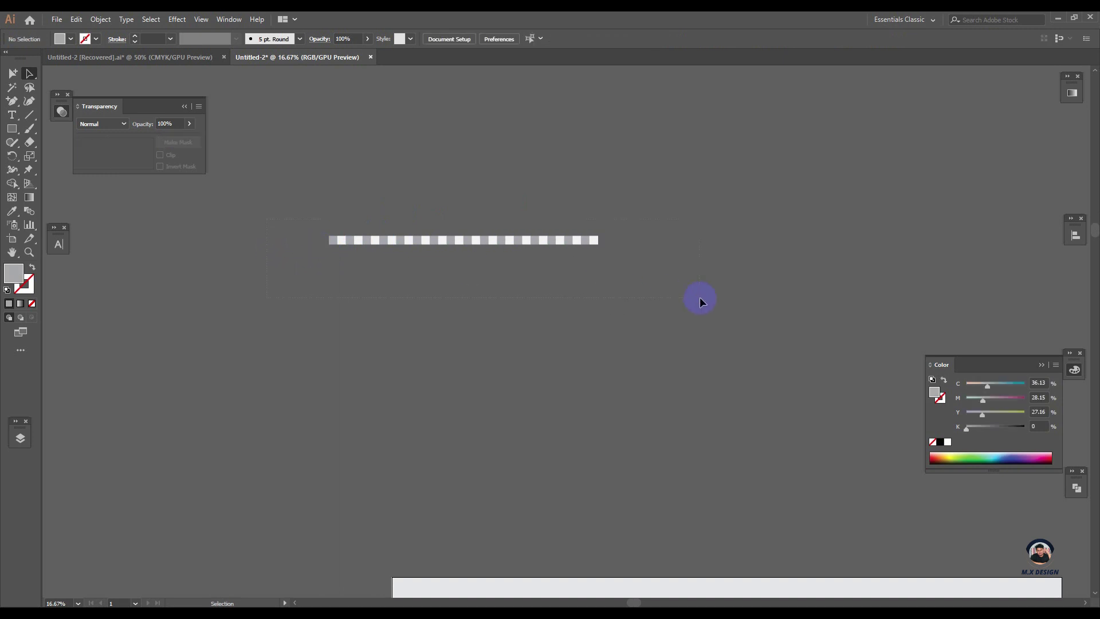
Duplicate the whole row of squares directly above itself, offset by one square so the colours alternate.
{"action": "left_click_drag", "start_coordinate": [700, 301], "coordinate": [700, 301]}
{"action": "scroll", "coordinate": [363, 239], "scroll_direction": "up", "scroll_amount": 6}
{"action": "left_click_drag", "start_coordinate": [384, 358], "coordinate": [456, 282]}
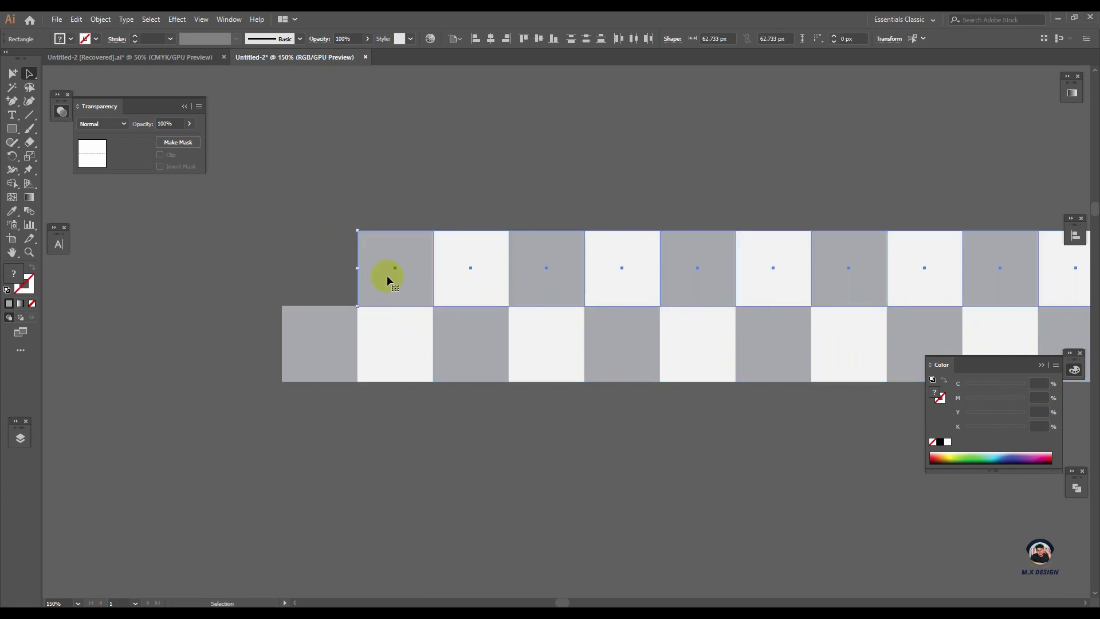
Stack copies of the two offset rows upward, repeating the duplication until they form a tall checkerboard.
{"action": "scroll", "coordinate": [386, 275], "scroll_direction": "down", "scroll_amount": 5}
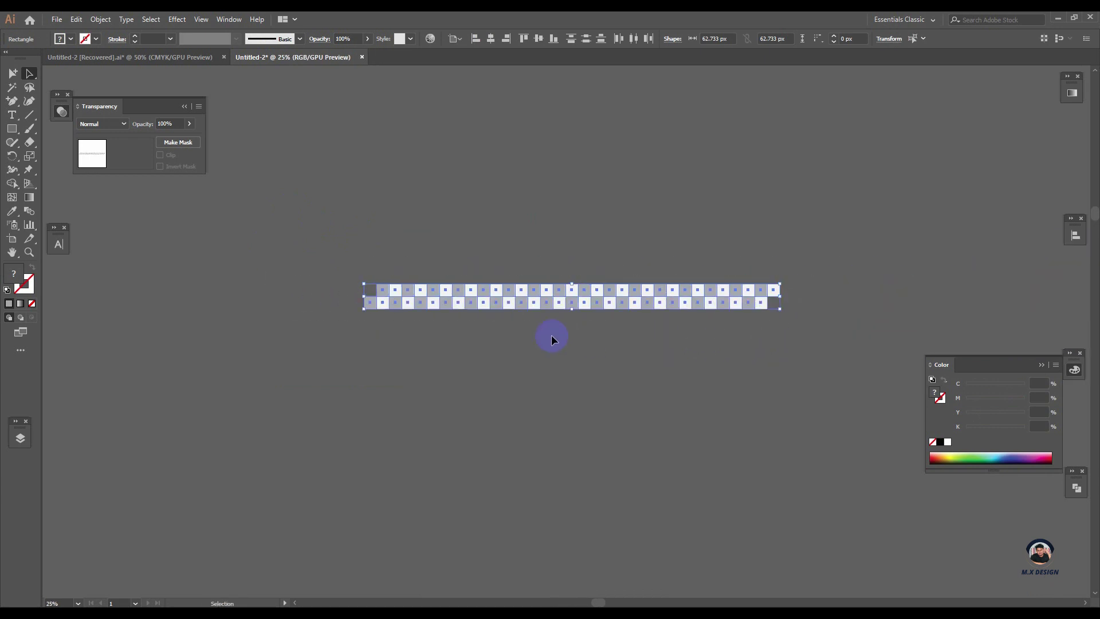
{"action": "scroll", "coordinate": [444, 301], "scroll_direction": "up", "scroll_amount": 3}
{"action": "left_click_drag", "start_coordinate": [445, 302], "coordinate": [445, 245]}
{"action": "scroll", "coordinate": [433, 252], "scroll_direction": "down", "scroll_amount": 4}
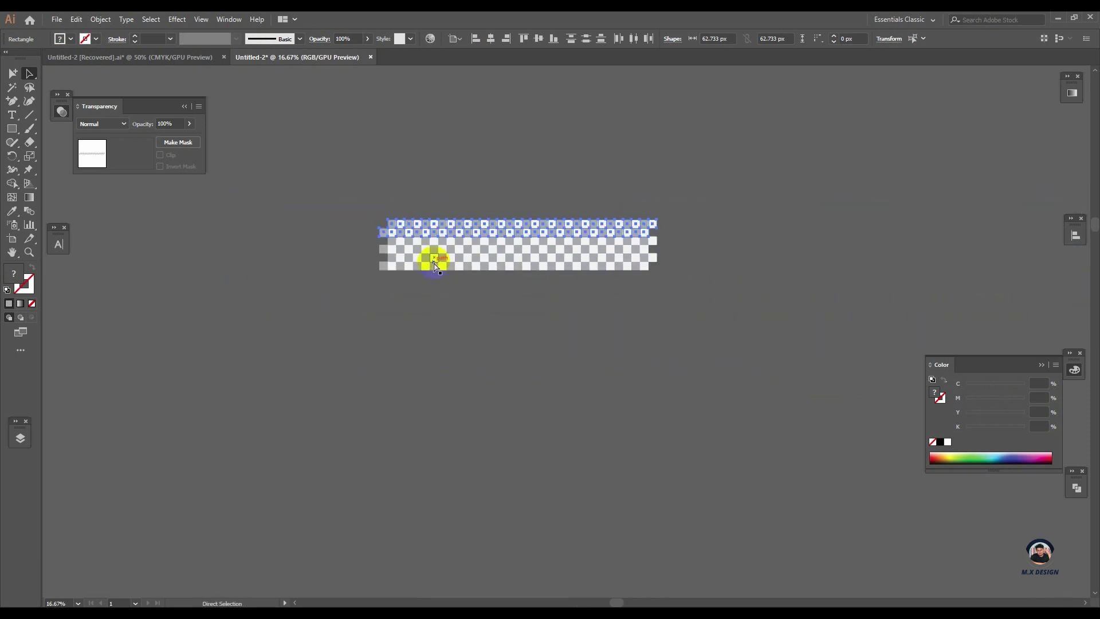
{"action": "key", "text": "ctrl+d"}
{"action": "key", "text": "ctrl+d"}
{"action": "key", "text": "ctrl+d"}
{"action": "key", "text": "ctrl+d"}
{"action": "key", "text": "ctrl+d"}
{"action": "key", "text": "ctrl+d"}
{"action": "key", "text": "ctrl+d"}
{"action": "key", "text": "ctrl+d"}
{"action": "key", "text": "ctrl+d"}
{"action": "key", "text": "ctrl+d"}
{"action": "key", "text": "ctrl+d"}
{"action": "key", "text": "ctrl+d"}
{"action": "key", "text": "ctrl+d"}
{"action": "key", "text": "ctrl+d"}
{"action": "key", "text": "ctrl+d"}
{"action": "key", "text": "ctrl+d"}
{"action": "key", "text": "ctrl+d"}
{"action": "key", "text": "ctrl+d"}
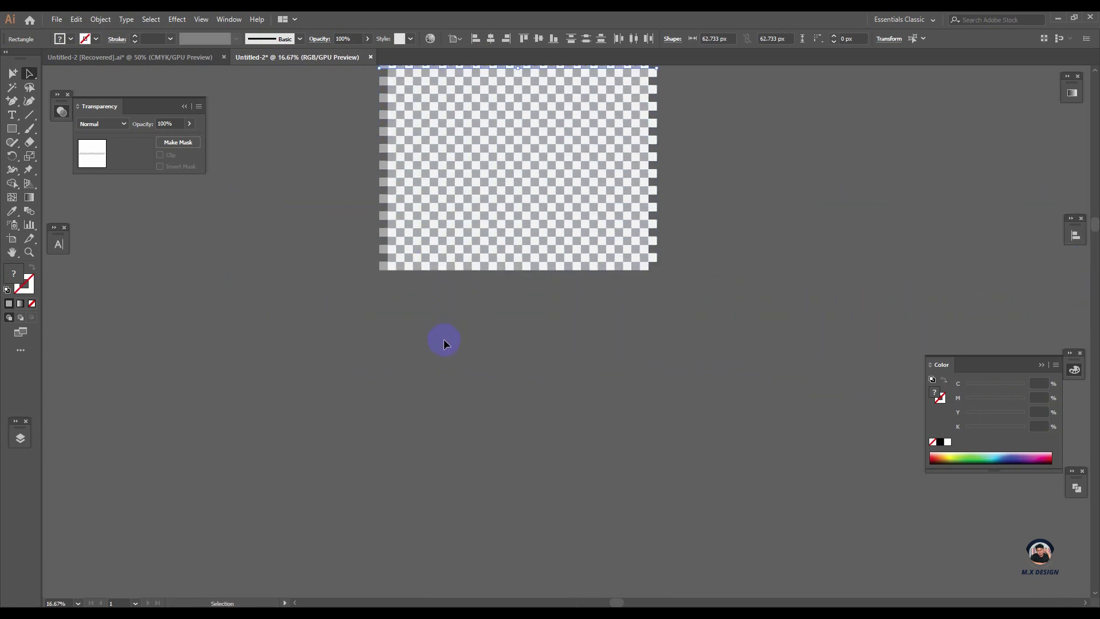
Group all the squares of the checkerboard into one object and deselect it.
{"action": "left_click", "coordinate": [444, 339]}
{"action": "scroll", "coordinate": [444, 339], "scroll_direction": "down", "scroll_amount": 1}
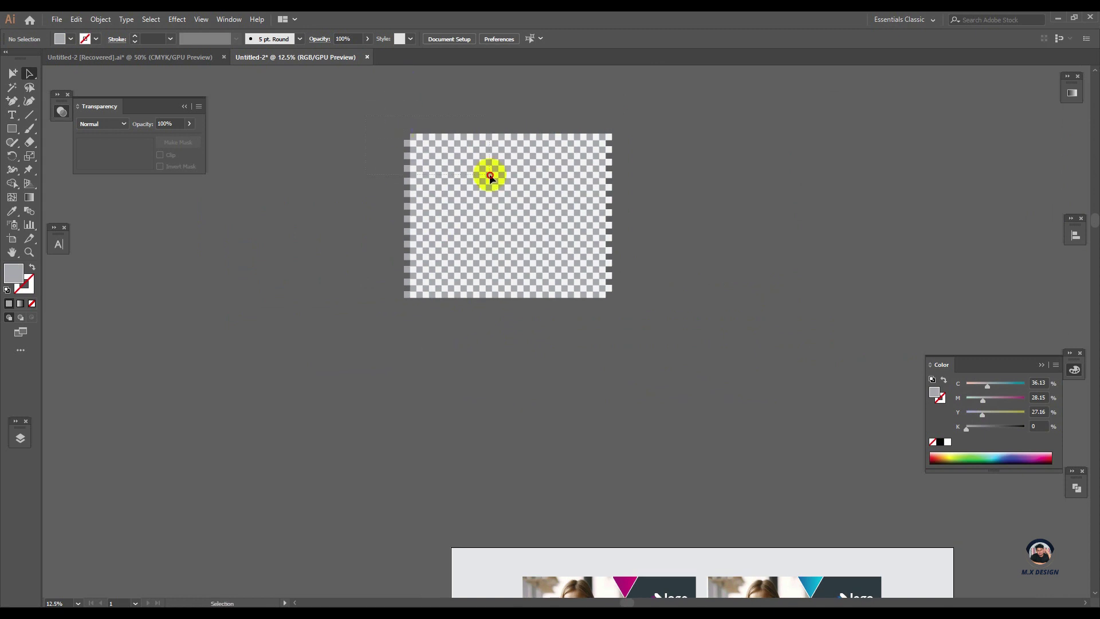
{"action": "left_click", "coordinate": [639, 331]}
{"action": "scroll", "coordinate": [630, 323], "scroll_direction": "down", "scroll_amount": 2}
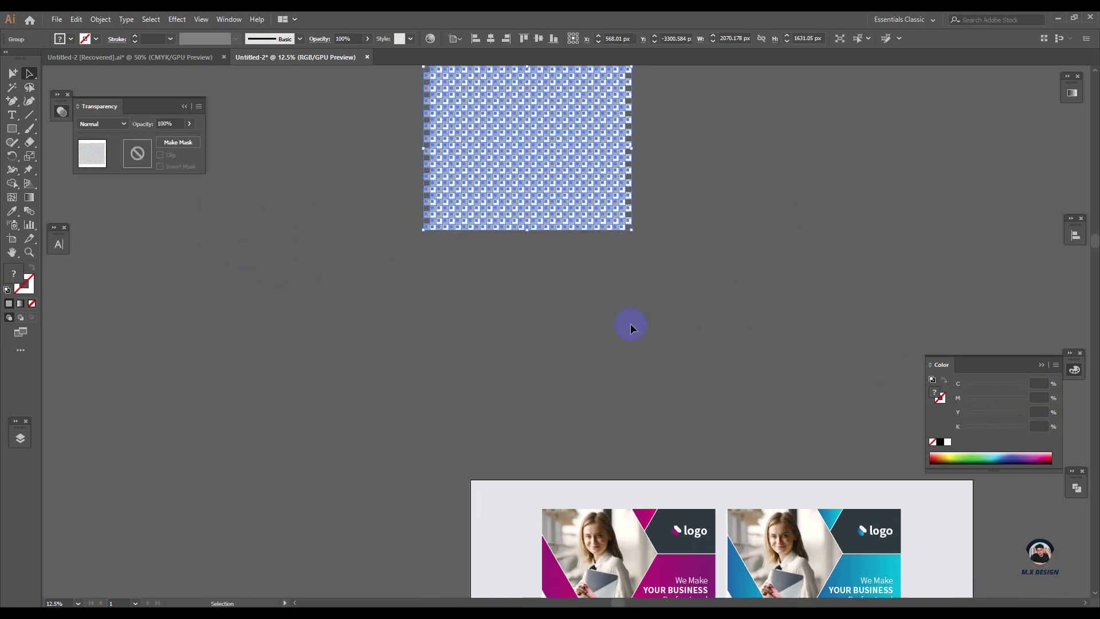
{"action": "scroll", "coordinate": [631, 323], "scroll_direction": "down", "scroll_amount": 1}
{"action": "left_click", "coordinate": [630, 323]}
Place a copy of the magenta flyer in the empty area to the left of the artboard.
{"action": "scroll", "coordinate": [640, 262], "scroll_direction": "down", "scroll_amount": 2}
{"action": "scroll", "coordinate": [639, 262], "scroll_direction": "left", "scroll_amount": 3}
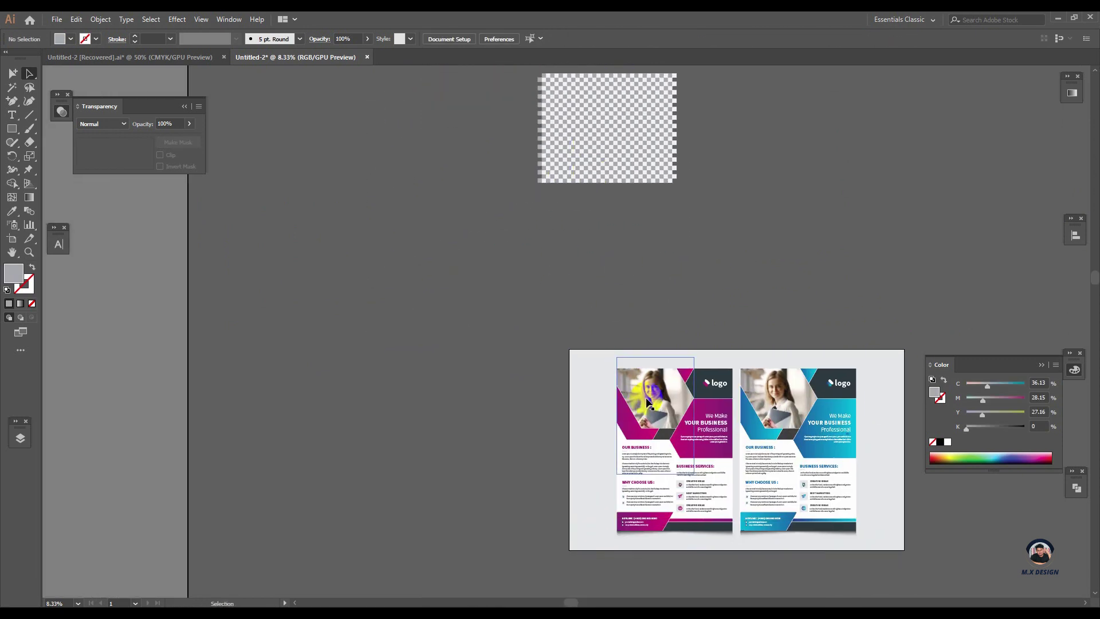
{"action": "left_click", "coordinate": [661, 404]}
{"action": "left_click_drag", "start_coordinate": [661, 404], "coordinate": [431, 362]}
{"action": "scroll", "coordinate": [430, 363], "scroll_direction": "down", "scroll_amount": 2}
{"action": "scroll", "coordinate": [431, 363], "scroll_direction": "left", "scroll_amount": 2}
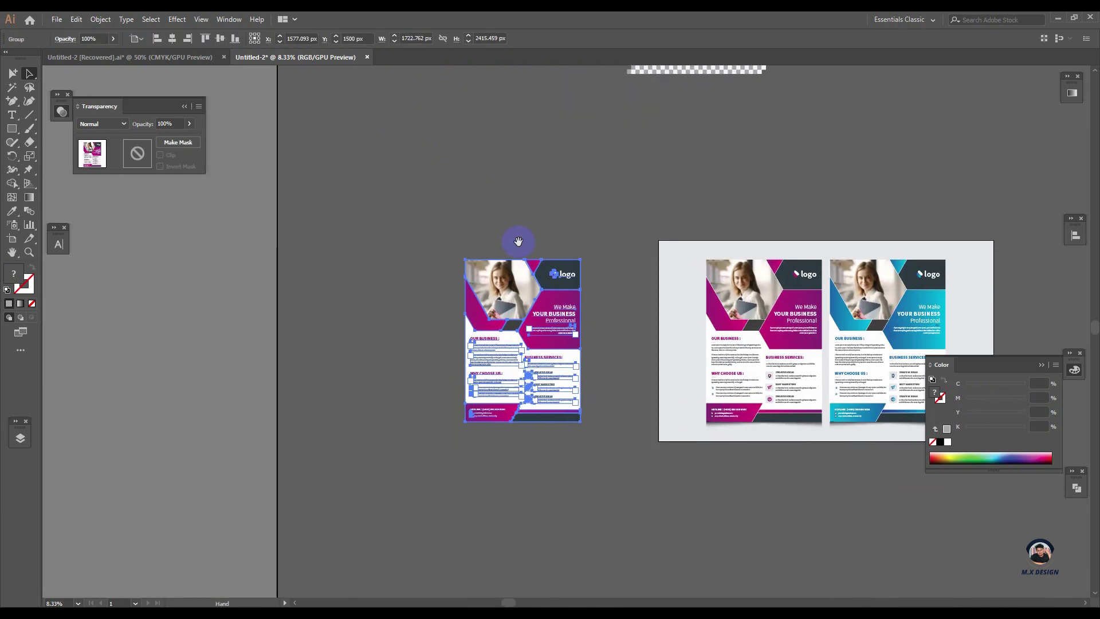
Ungroup the copied magenta flyer and release the clipping mask of its photo.
{"action": "right_click", "coordinate": [521, 299]}
{"action": "left_click", "coordinate": [545, 384]}
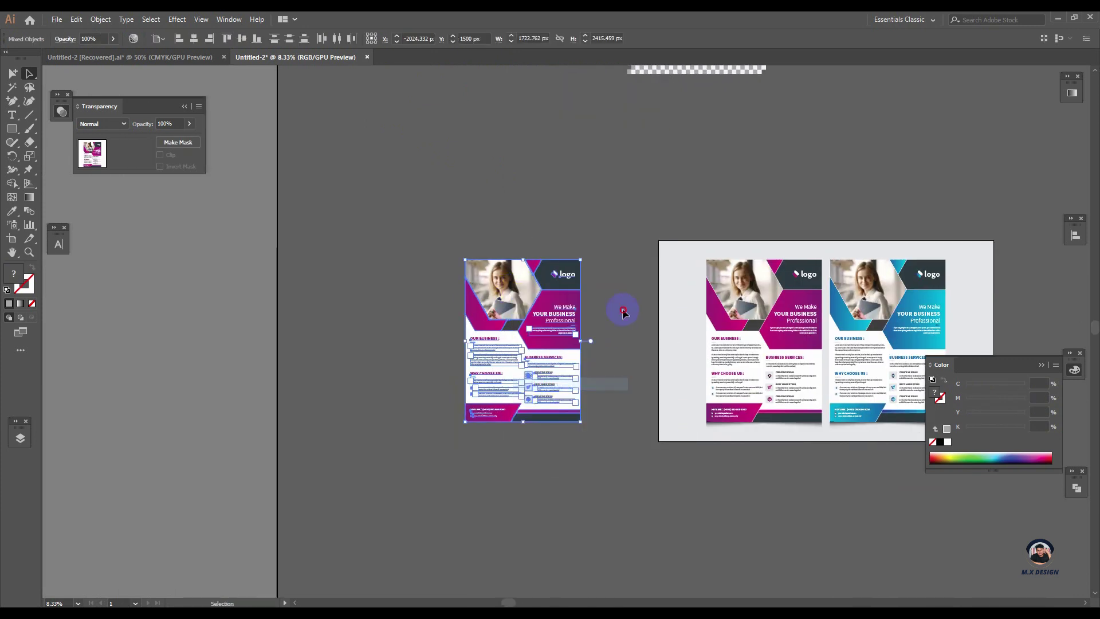
{"action": "left_click", "coordinate": [621, 309]}
{"action": "right_click", "coordinate": [500, 308]}
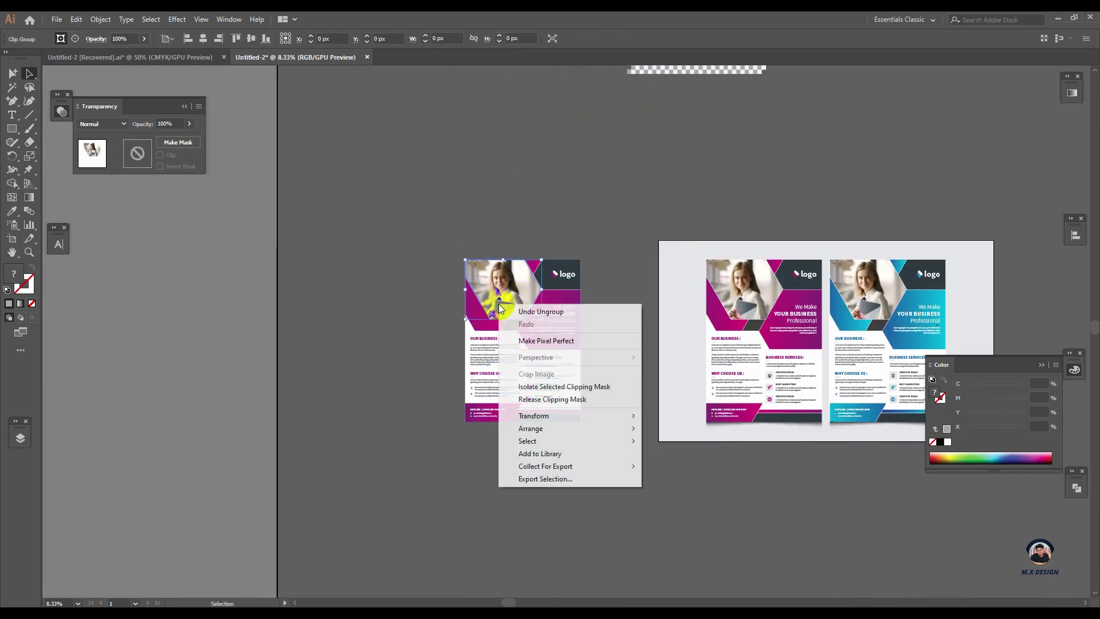
{"action": "left_click", "coordinate": [527, 399]}
Fill the released photo frame with a grey-brown colour sampled from the photo, and delete the photo.
{"action": "left_click", "coordinate": [530, 262]}
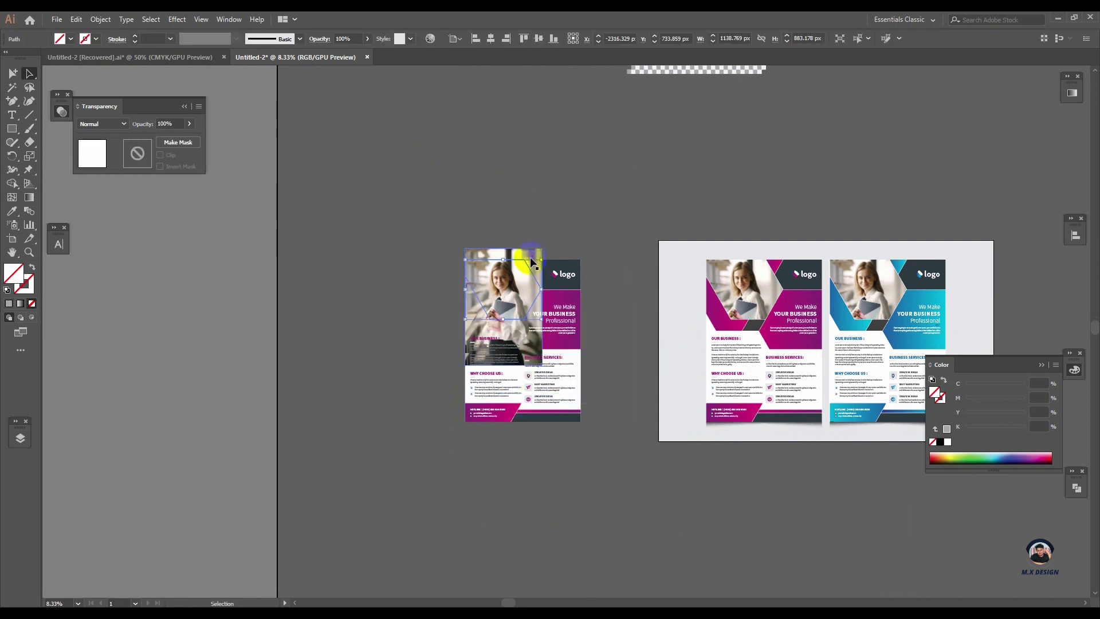
{"action": "key", "text": "i"}
{"action": "left_click", "coordinate": [531, 258]}
{"action": "left_click", "coordinate": [531, 228]}
{"action": "left_click", "coordinate": [529, 251]}
{"action": "key", "text": "Delete"}
{"action": "scroll", "coordinate": [504, 299], "scroll_direction": "up", "scroll_amount": 3}
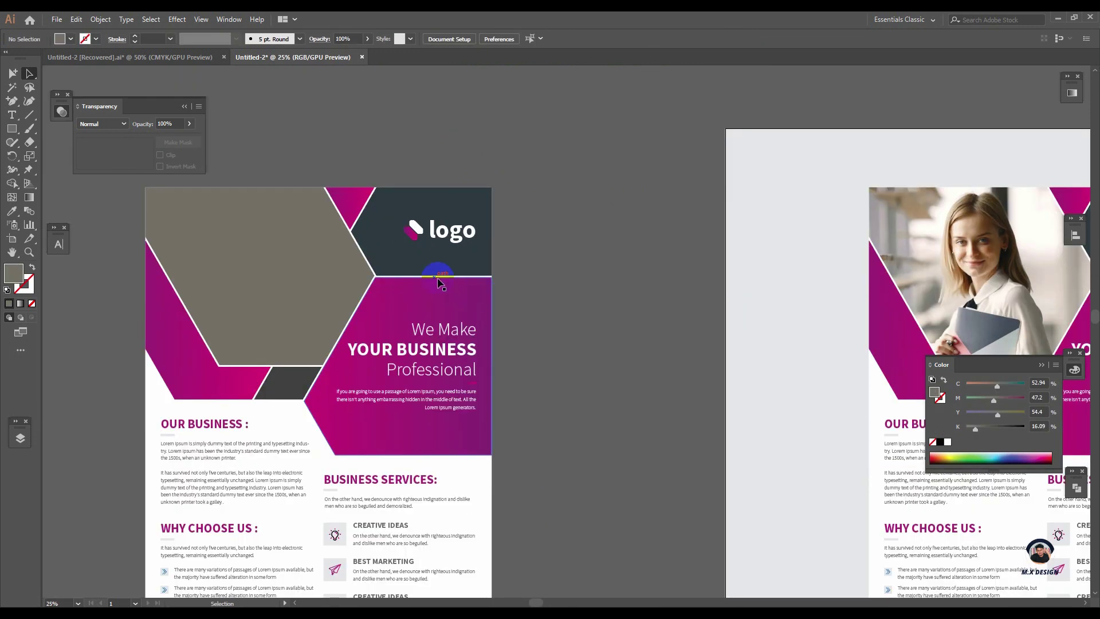
{"action": "scroll", "coordinate": [281, 252], "scroll_direction": "down", "scroll_amount": 3}
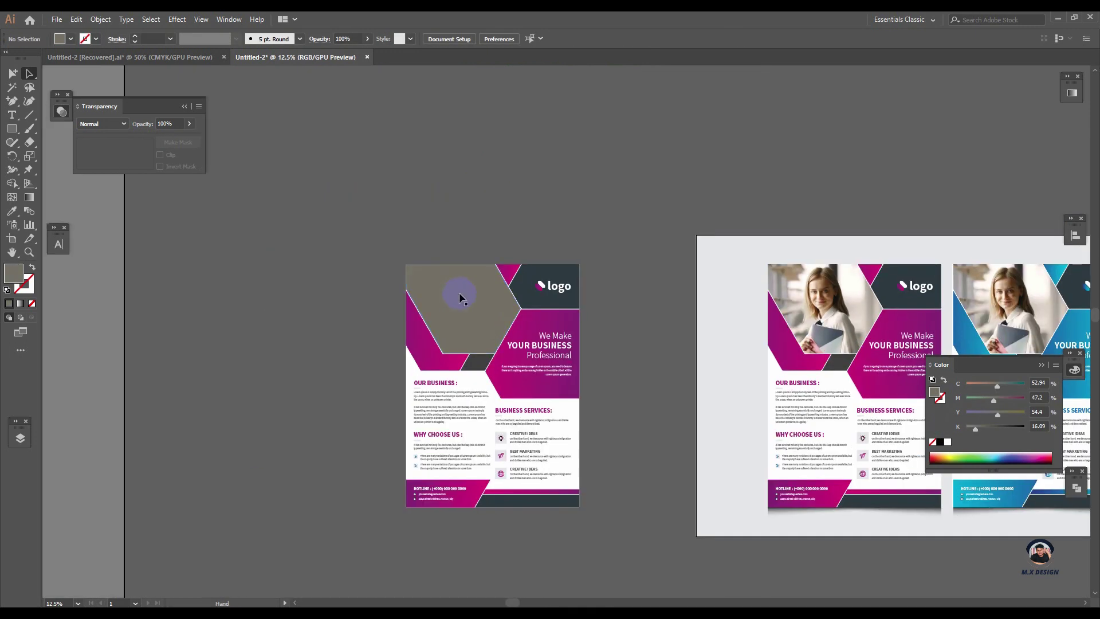
Move the checkerboard group onto the copied flyer so that it covers the whole photo frame.
{"action": "left_click_drag", "start_coordinate": [494, 189], "coordinate": [656, 223]}
{"action": "left_click_drag", "start_coordinate": [651, 128], "coordinate": [462, 321]}
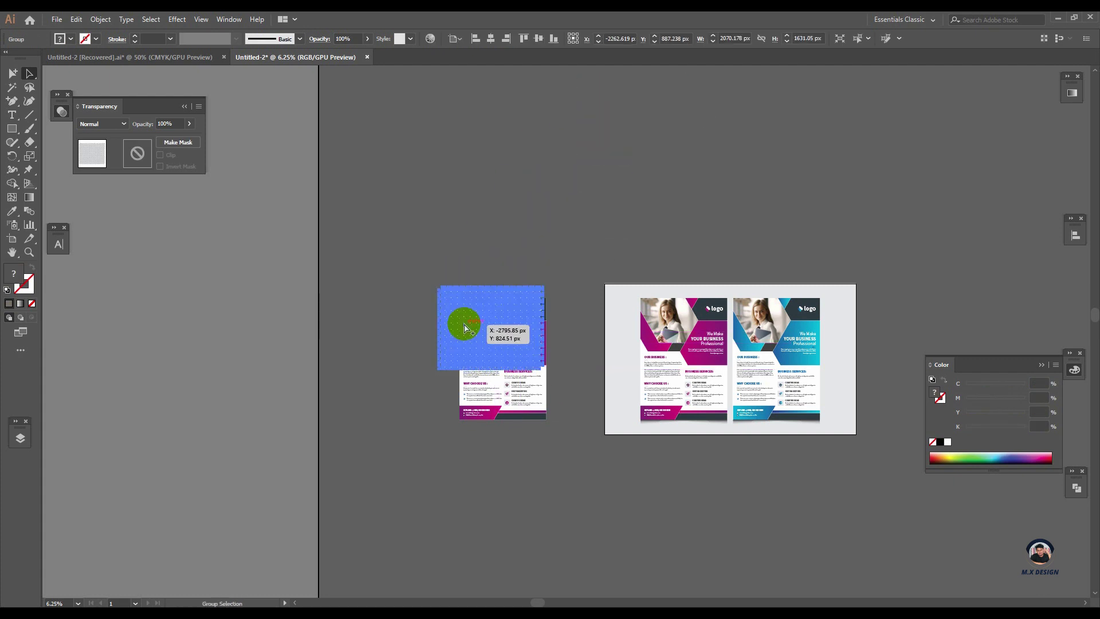
{"action": "scroll", "coordinate": [462, 321], "scroll_direction": "up", "scroll_amount": 4}
{"action": "left_click_drag", "start_coordinate": [388, 336], "coordinate": [782, 284]}
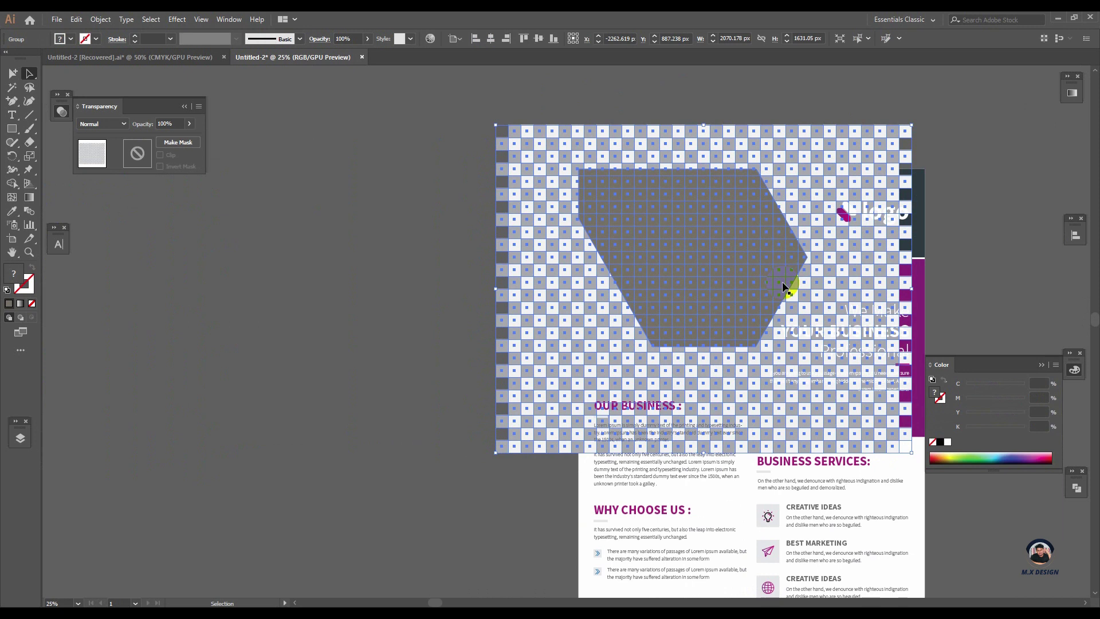
Place a spare copy of the checkerboard beside the copied flyer, on its left.
{"action": "left_click", "coordinate": [624, 101]}
{"action": "left_click", "coordinate": [667, 222]}
{"action": "key", "text": "ctrl+minus"}
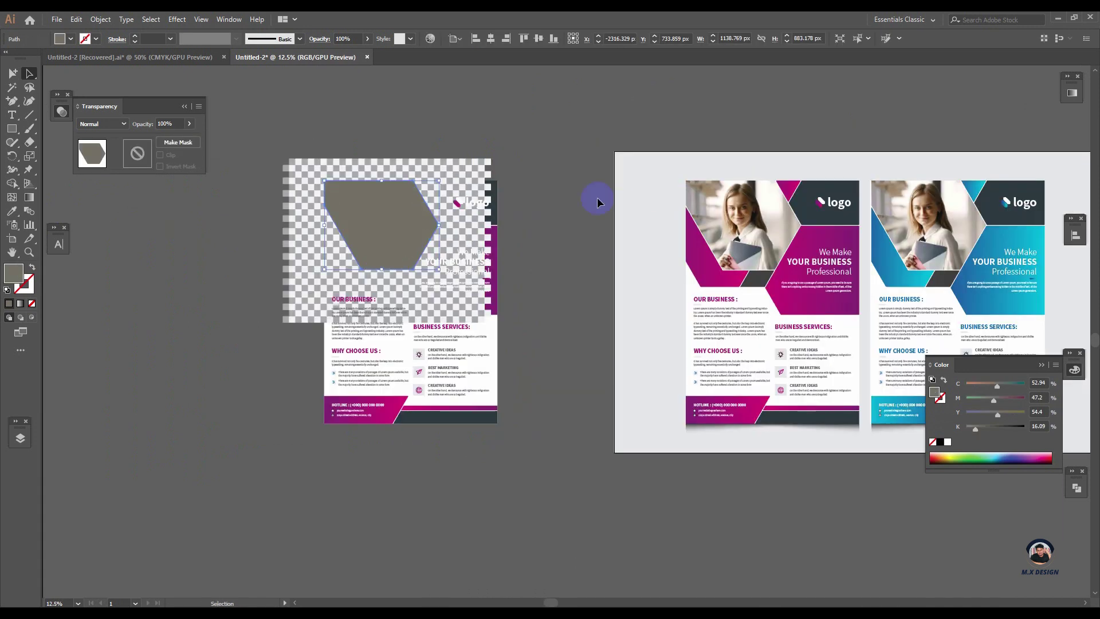
{"action": "left_click_drag", "start_coordinate": [438, 161], "coordinate": [435, 54]}
{"action": "left_click_drag", "start_coordinate": [231, 263], "coordinate": [498, 263]}
{"action": "left_click_drag", "start_coordinate": [605, 286], "coordinate": [370, 285]}
{"action": "left_click", "coordinate": [488, 366]}
{"action": "key", "text": "ctrl+equal"}
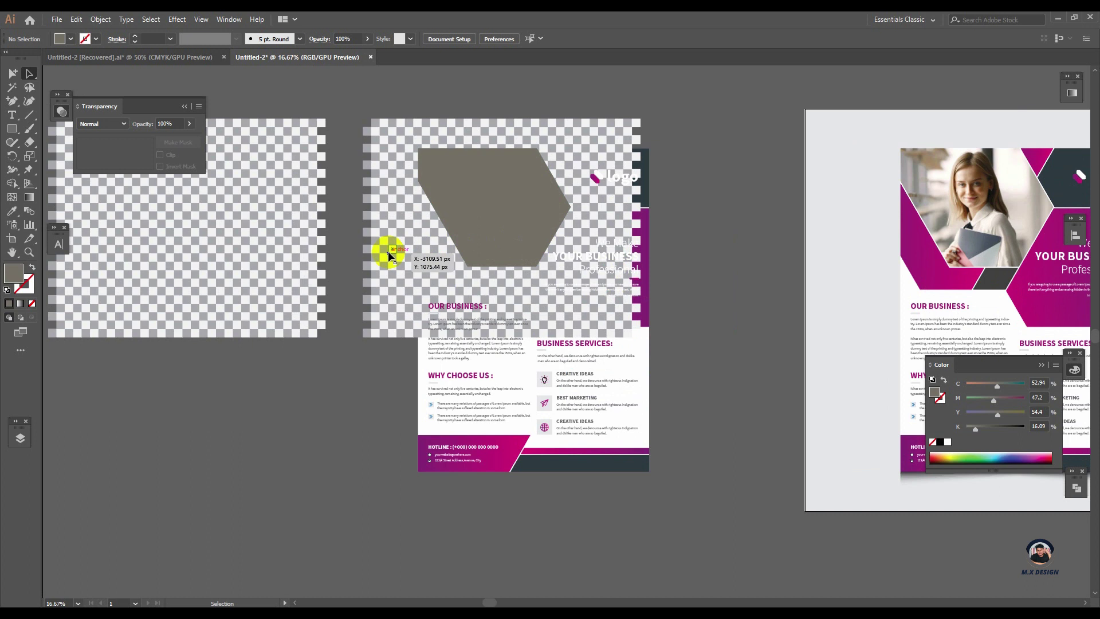
Clip the checkerboard to the flyer's photo frame with a clipping mask, and select the complete copied flyer.
{"action": "left_click", "coordinate": [569, 258], "text": "shift"}
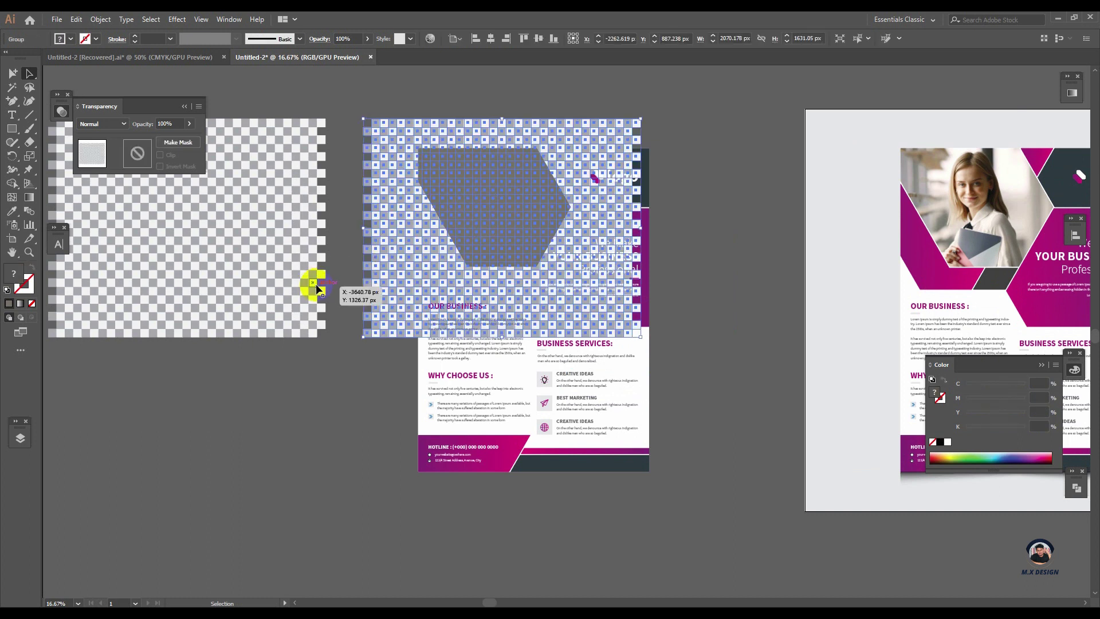
{"action": "key", "text": "ctrl+x"}
{"action": "left_click", "coordinate": [419, 236], "text": "shift"}
{"action": "key", "text": "ctrl+b"}
{"action": "left_click", "coordinate": [414, 233], "text": "shift"}
{"action": "right_click", "coordinate": [417, 234]}
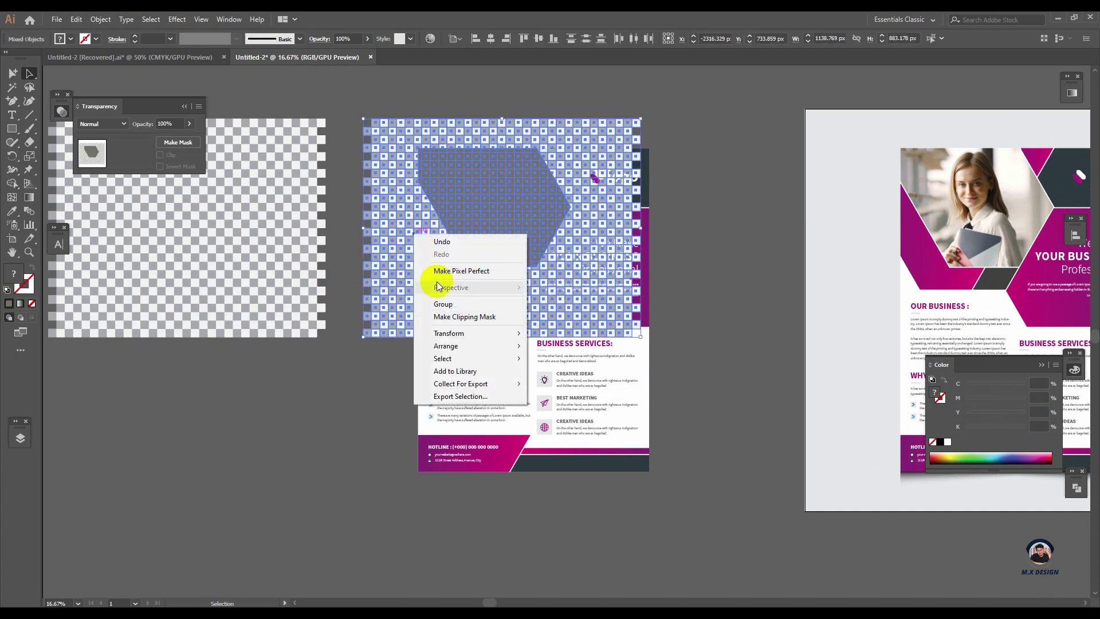
{"action": "left_click", "coordinate": [479, 314]}
{"action": "key", "text": "ctrl+minus"}
{"action": "left_click_drag", "start_coordinate": [324, 124], "coordinate": [549, 416]}
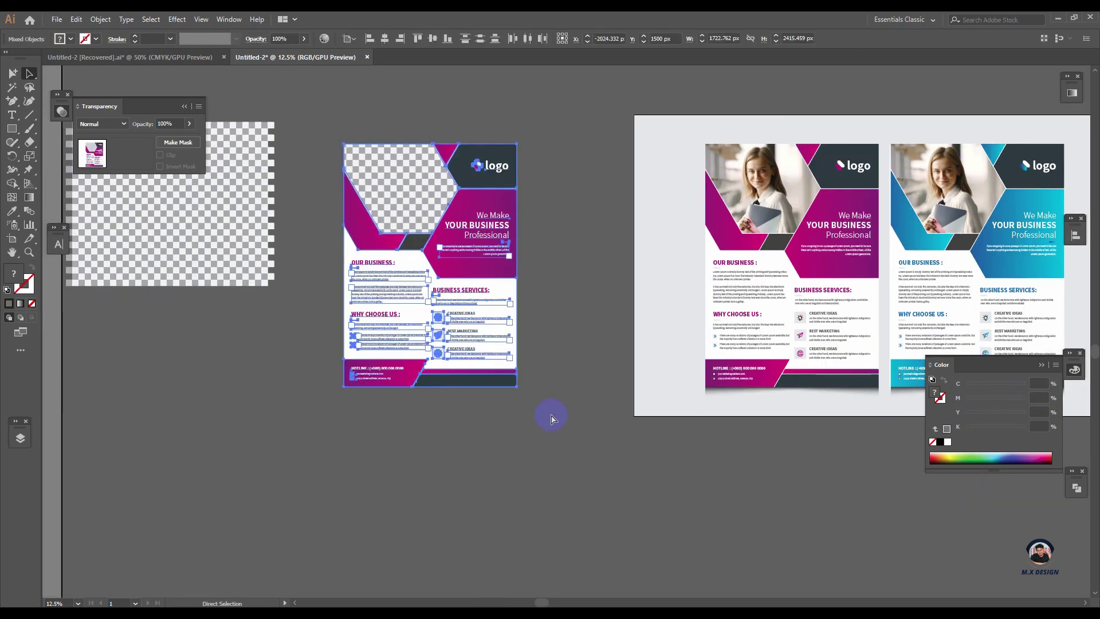
Delete the magenta flyer's old artwork on the artboard and align the checkerboard version onto its white page rectangle.
{"action": "left_click", "coordinate": [729, 252]}
{"action": "key", "text": "Delete"}
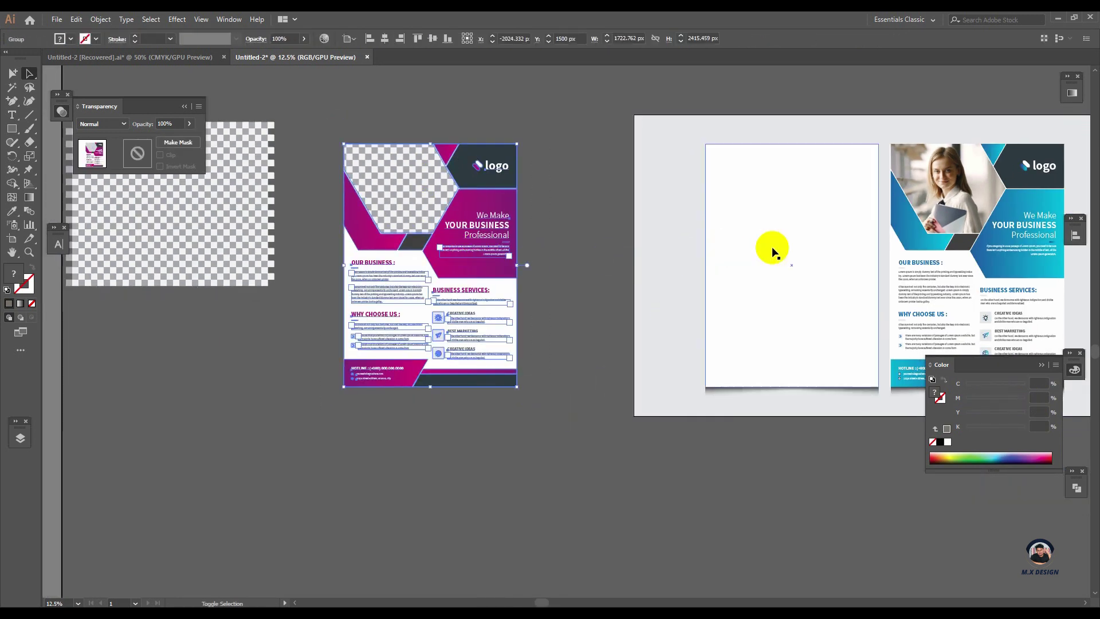
{"action": "left_click", "coordinate": [785, 242], "text": "shift"}
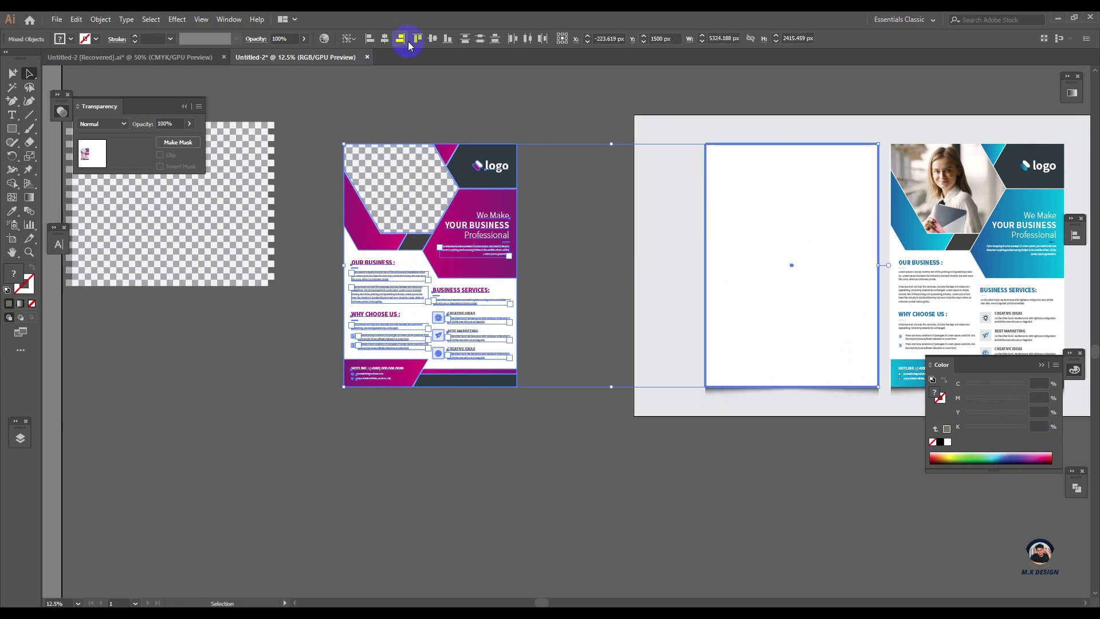
{"action": "left_click", "coordinate": [404, 40]}
{"action": "left_click", "coordinate": [450, 79]}
Move the complete blue flyer off the artboard to its left, leaving the white page rectangle in place.
{"action": "key", "text": "ctrl+minus"}
{"action": "left_click_drag", "start_coordinate": [479, 143], "coordinate": [722, 162]}
{"action": "left_click_drag", "start_coordinate": [917, 188], "coordinate": [707, 202]}
{"action": "key", "text": "ctrl+plus"}
{"action": "key", "text": "ctrl+plus"}
Release the clipping mask on the blue flyer's photo.
{"action": "left_click", "coordinate": [433, 183]}
{"action": "right_click", "coordinate": [434, 182]}
{"action": "left_click", "coordinate": [585, 208]}
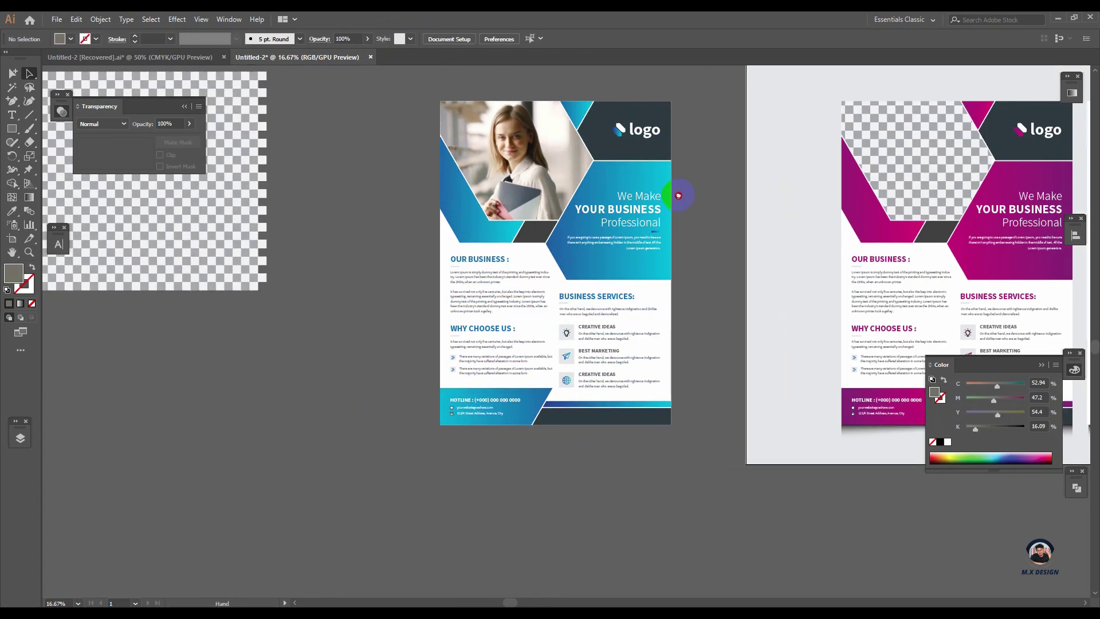
{"action": "right_click", "coordinate": [496, 175]}
{"action": "left_click", "coordinate": [532, 271]}
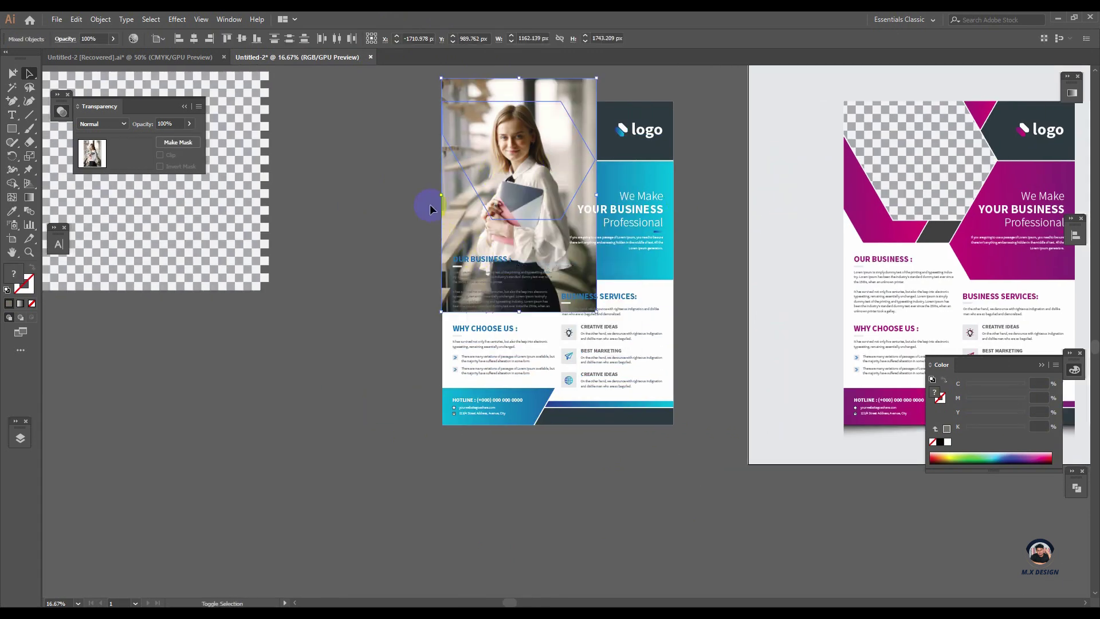
Fill the blue flyer's released photo frame with a dark colour sampled from the photo, and delete the photo.
{"action": "left_click", "coordinate": [538, 86], "text": "shift"}
{"action": "key", "text": "i"}
{"action": "left_click", "coordinate": [536, 84]}
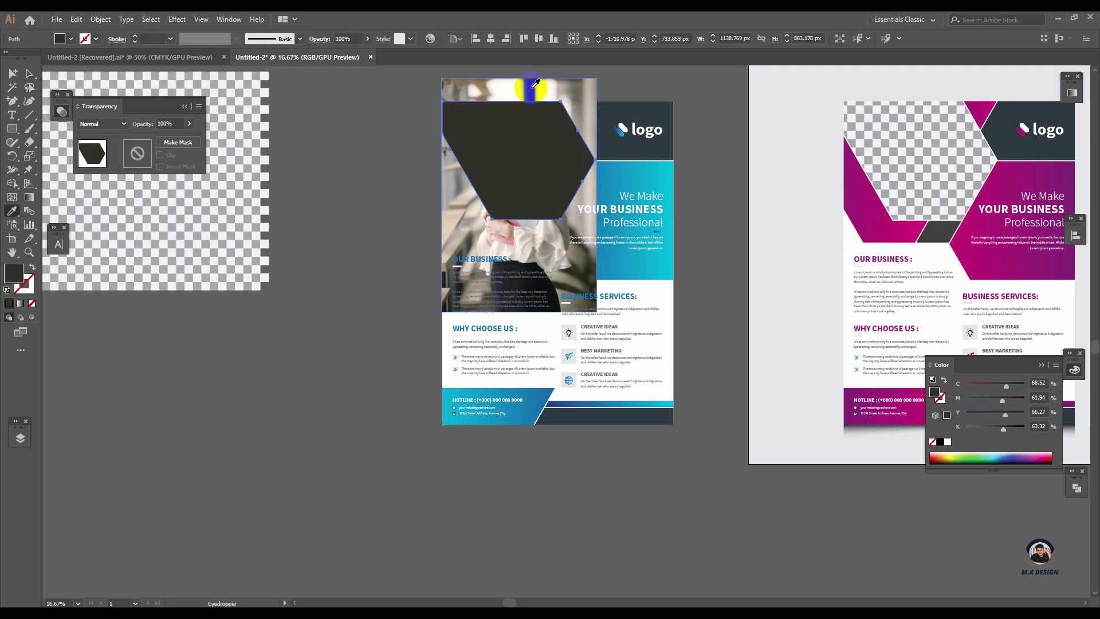
{"action": "key", "text": "a"}
{"action": "left_click", "coordinate": [535, 86]}
{"action": "key", "text": "Delete"}
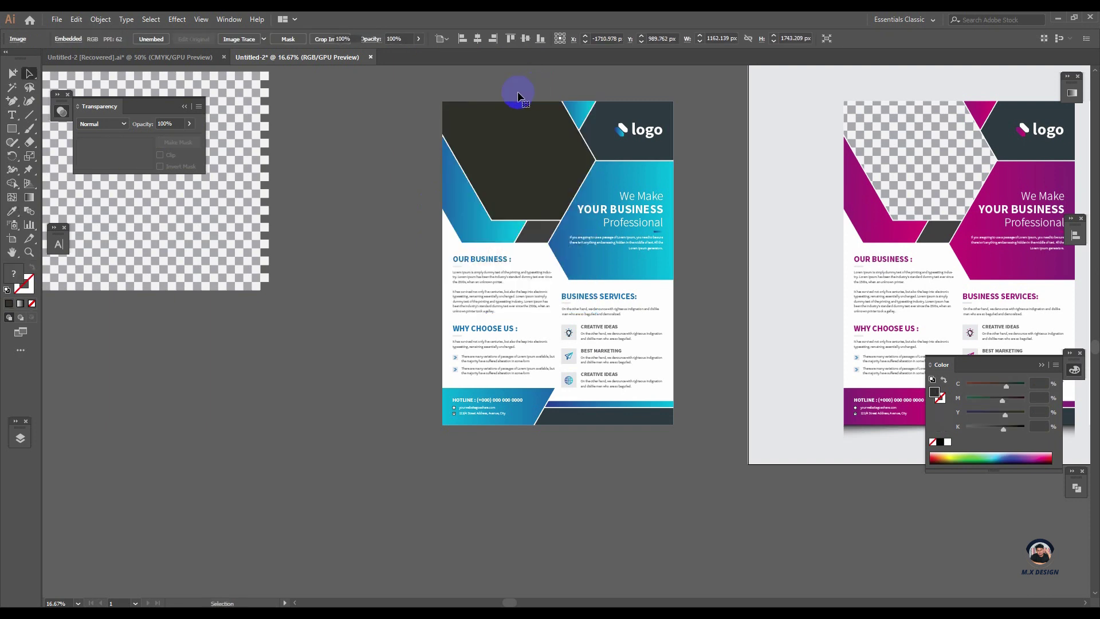
Move the spare checkerboard group onto the blue flyer so that it covers the whole photo frame.
{"action": "left_click_drag", "start_coordinate": [356, 131], "coordinate": [429, 129]}
{"action": "left_click_drag", "start_coordinate": [231, 154], "coordinate": [597, 140]}
{"action": "scroll", "coordinate": [596, 135], "scroll_direction": "up", "scroll_amount": 1}
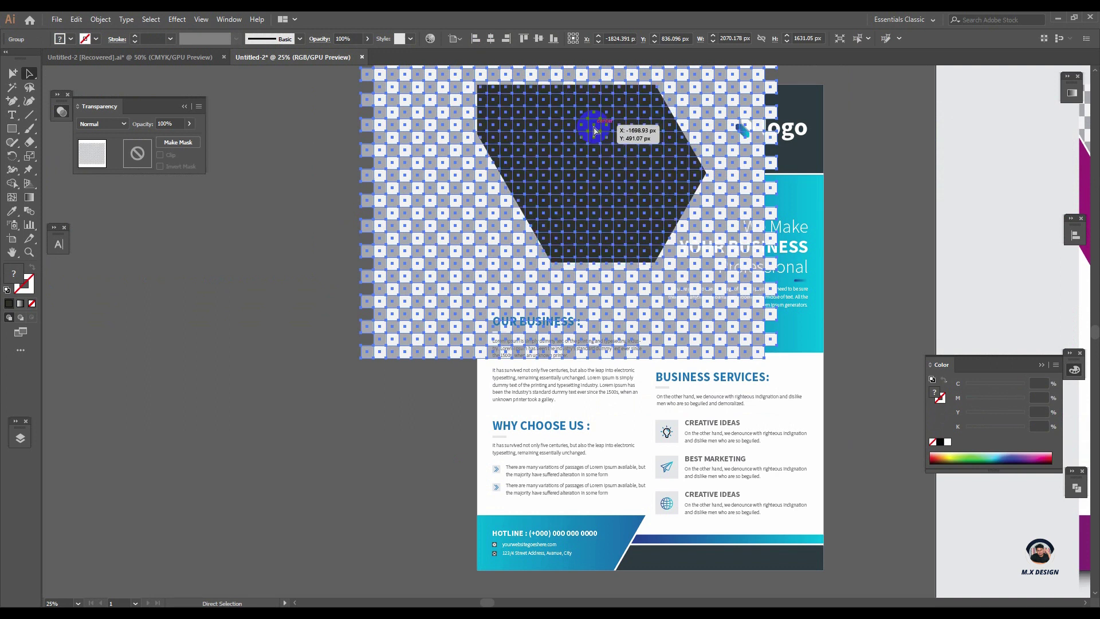
Clip the checkerboard to the blue flyer's photo frame with a clipping mask.
{"action": "left_click", "coordinate": [314, 178]}
{"action": "left_click", "coordinate": [569, 138]}
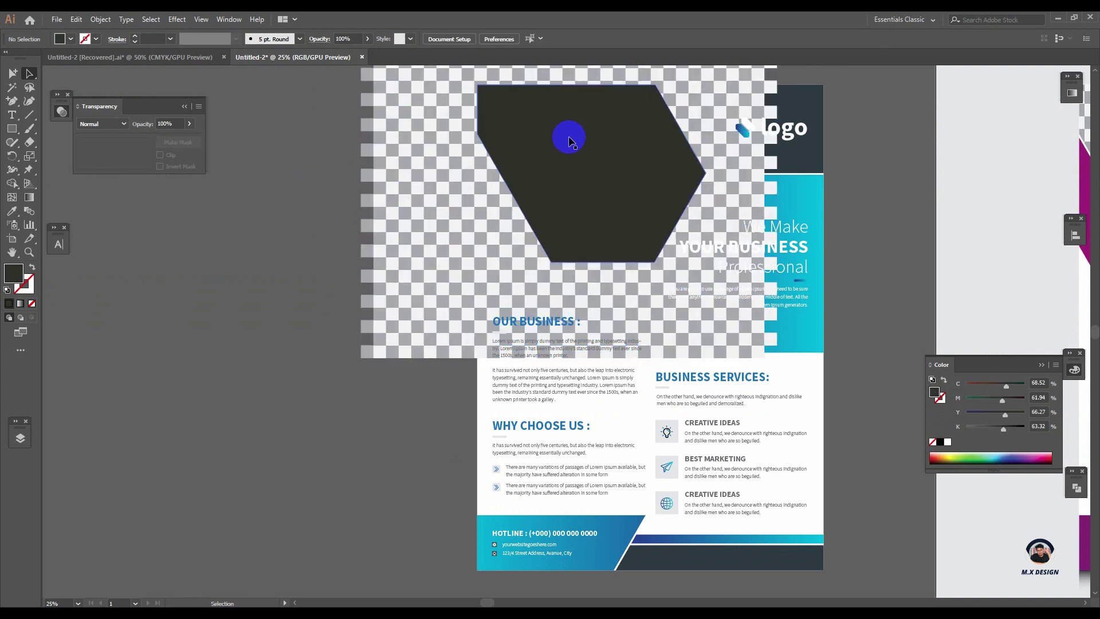
{"action": "left_click", "coordinate": [444, 157], "text": "shift"}
{"action": "right_click", "coordinate": [444, 157]}
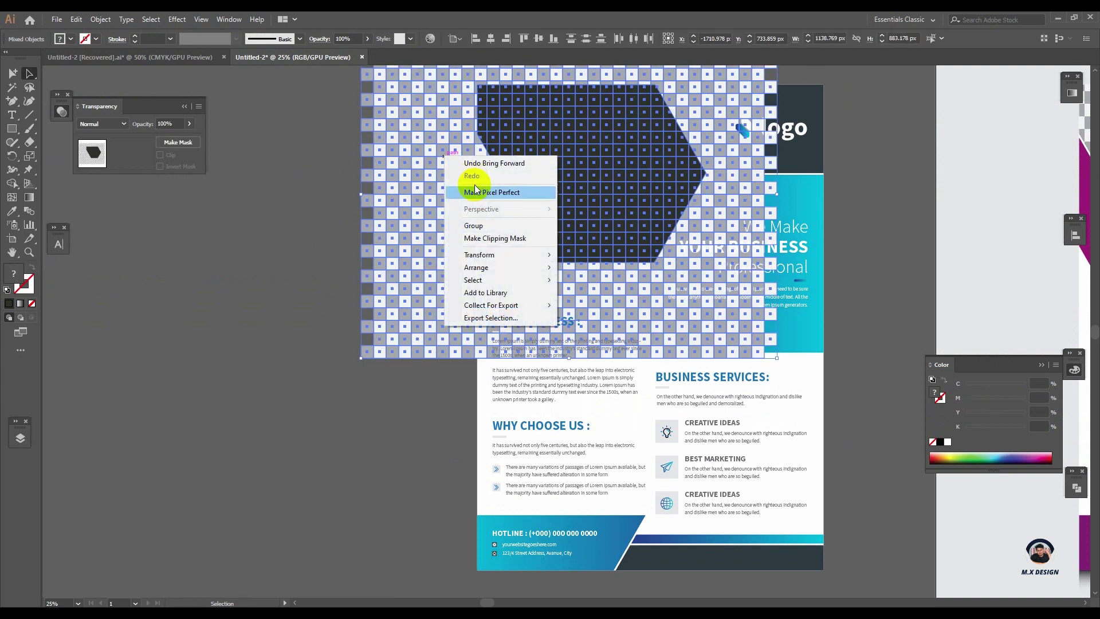
{"action": "left_click", "coordinate": [481, 234]}
{"action": "left_click", "coordinate": [390, 175]}
Select the complete blue flyer and align it onto the empty white page rectangle on the artboard.
{"action": "key", "text": "ctrl+minus"}
{"action": "left_click_drag", "start_coordinate": [400, 106], "coordinate": [621, 399]}
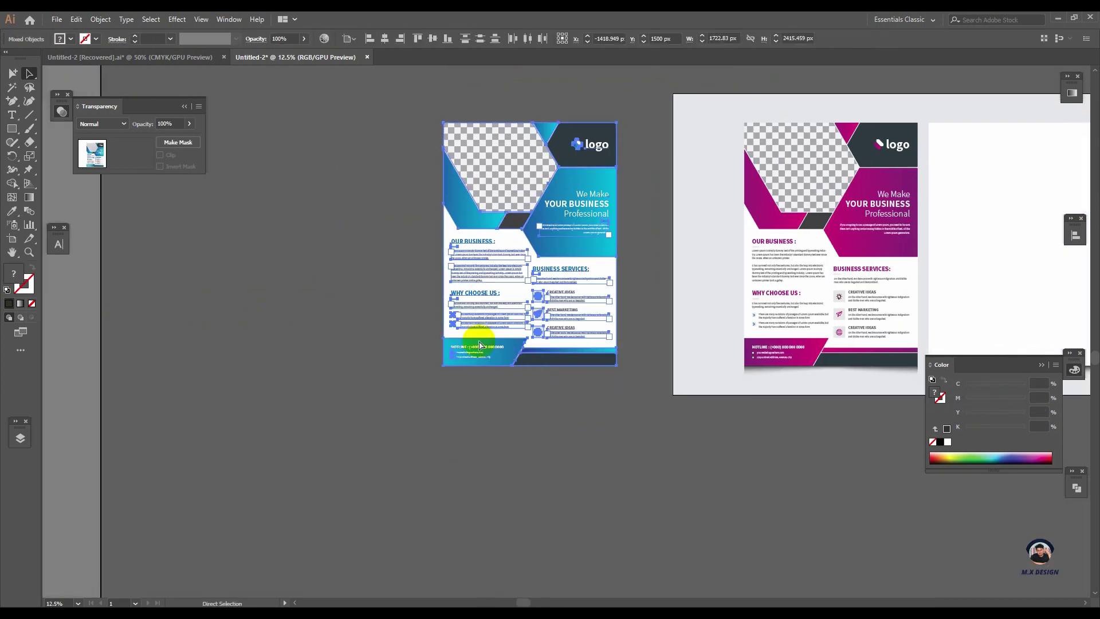
{"action": "key", "text": "ctrl+minus"}
{"action": "left_click", "coordinate": [682, 245], "text": "shift"}
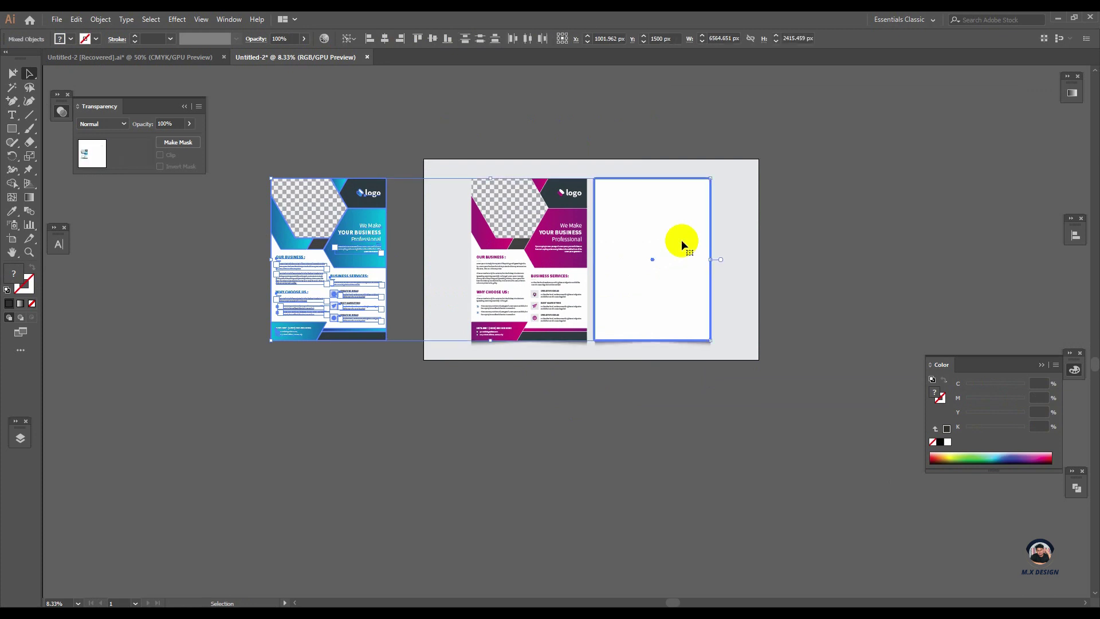
{"action": "left_click", "coordinate": [376, 42]}
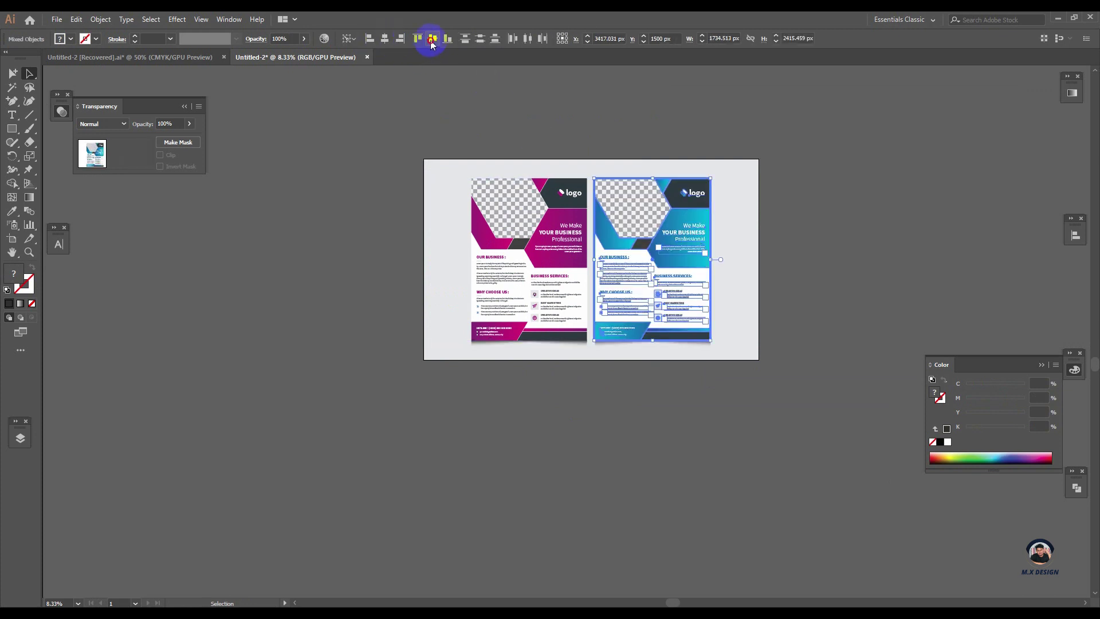
{"action": "left_click", "coordinate": [613, 111]}
{"action": "scroll", "coordinate": [572, 208], "scroll_direction": "up", "scroll_amount": 1}
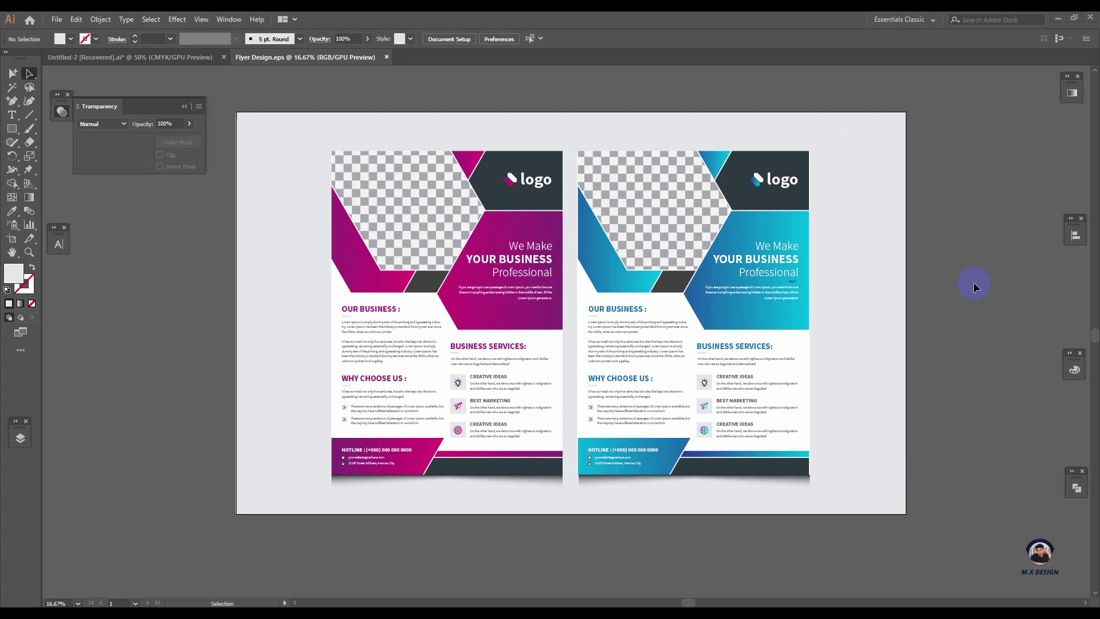
Save the design as an Illustrator EPS file named 01 in the Adobe Stock folder on the desktop.
{"action": "key", "text": "space"}
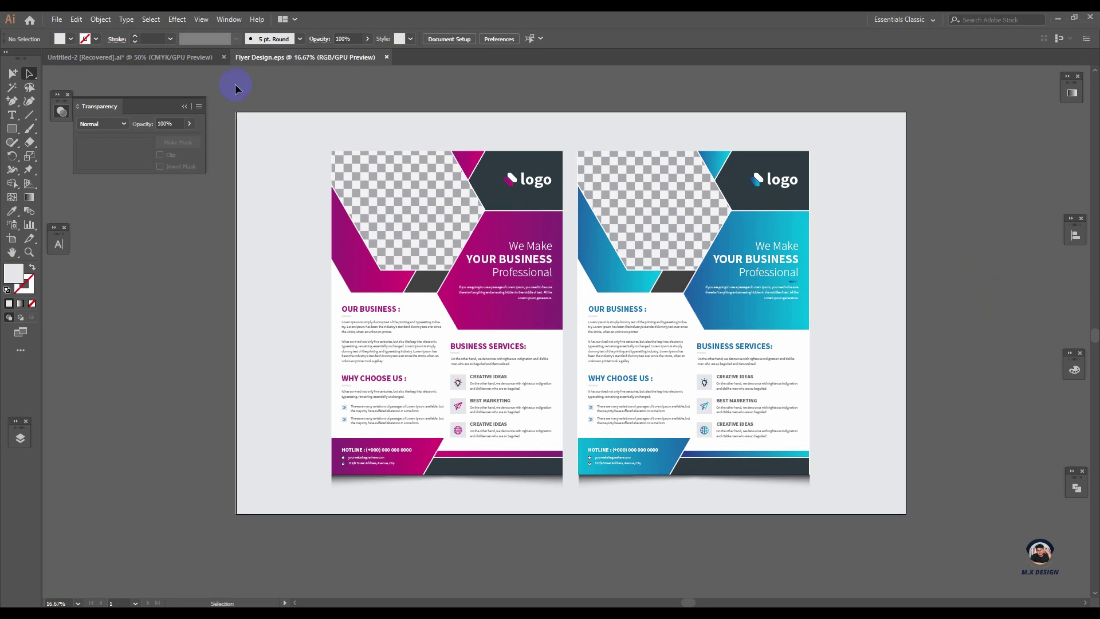
{"action": "left_click", "coordinate": [57, 19]}
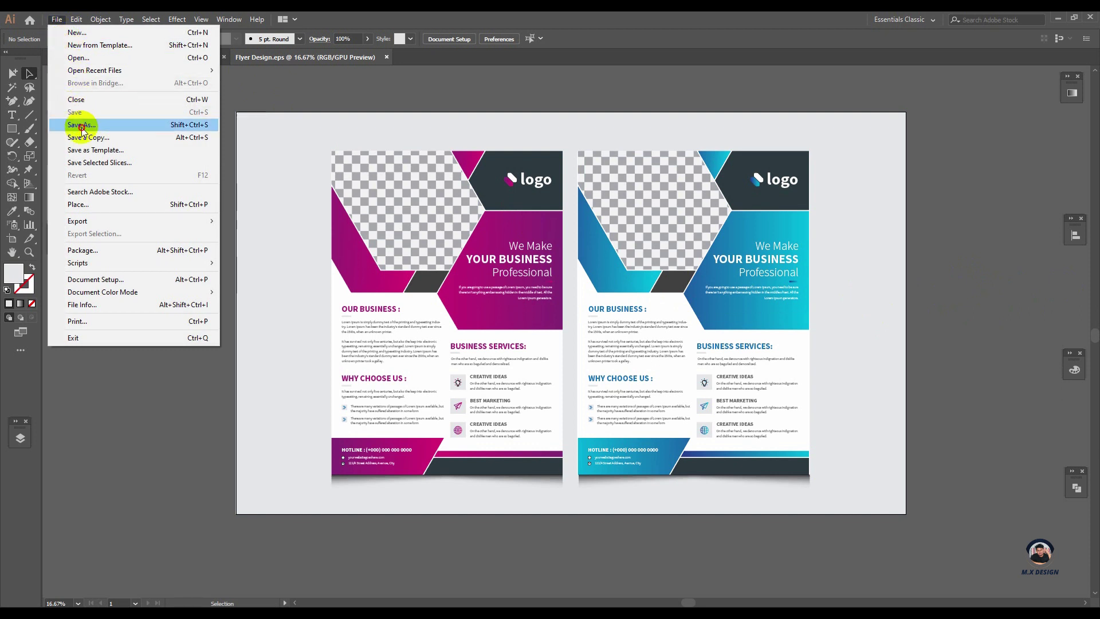
{"action": "left_click", "coordinate": [78, 123]}
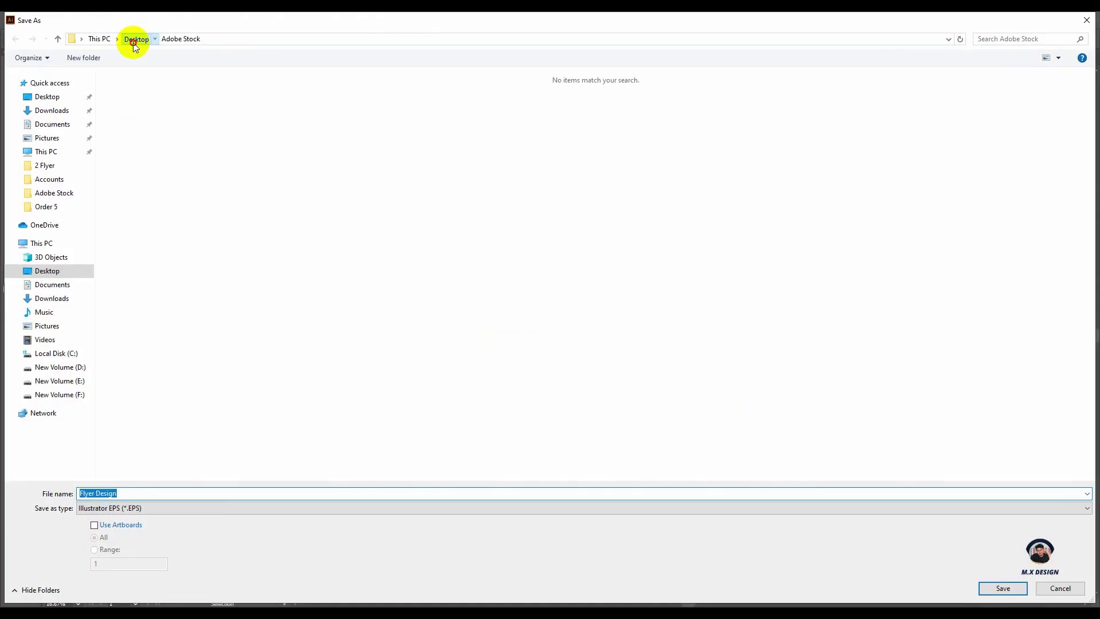
{"action": "left_click", "coordinate": [134, 42]}
{"action": "left_click", "coordinate": [337, 130]}
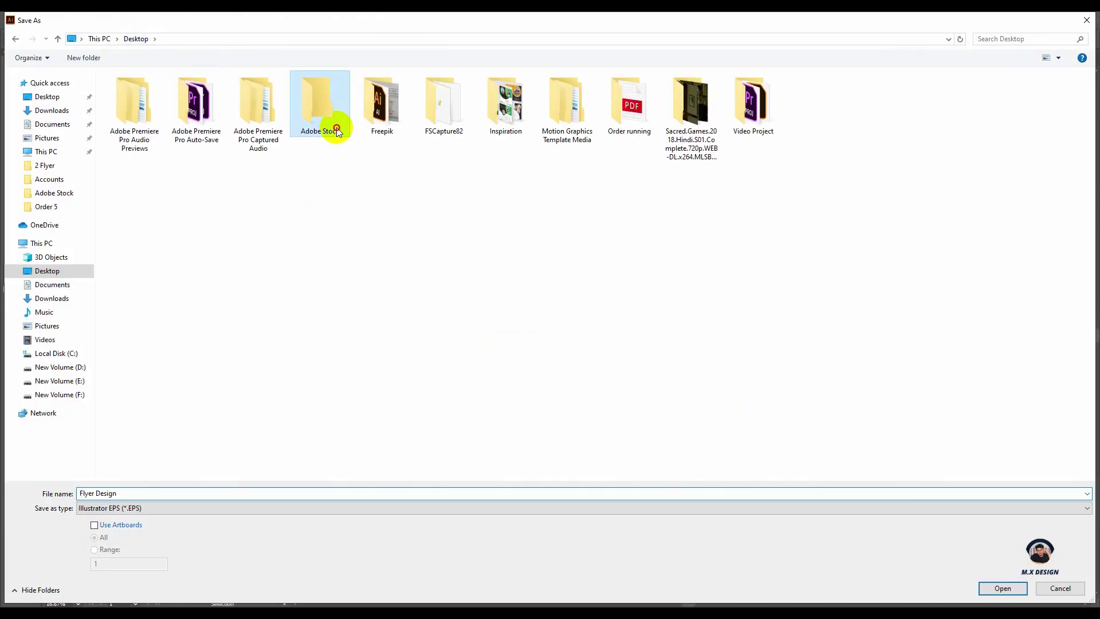
{"action": "double_click", "coordinate": [337, 130]}
{"action": "left_click", "coordinate": [262, 492]}
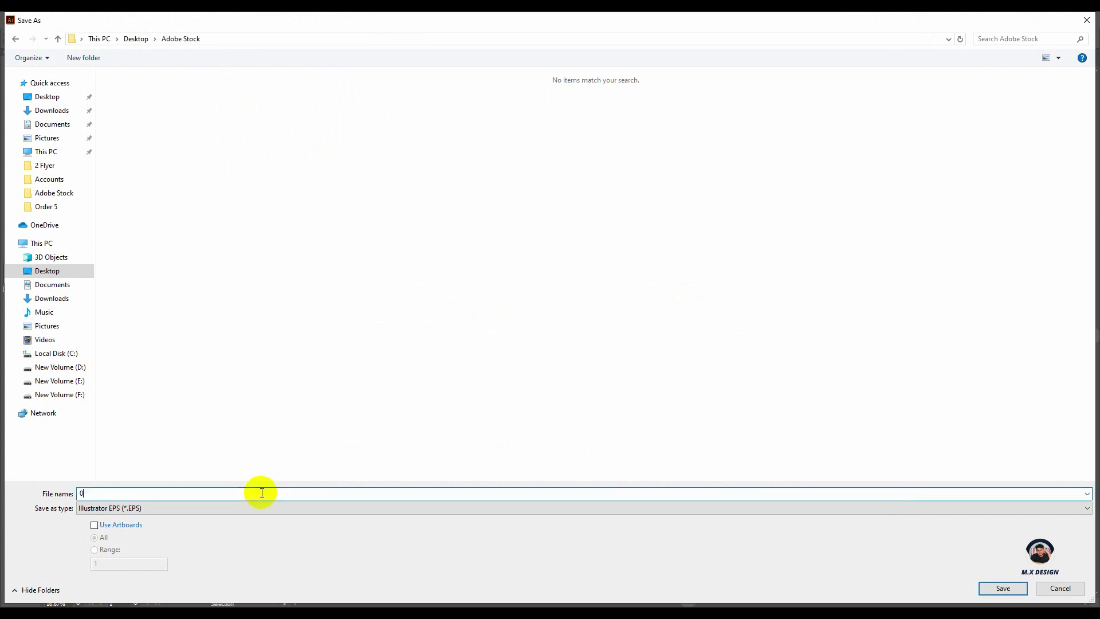
{"action": "left_click", "coordinate": [980, 587]}
{"action": "left_click", "coordinate": [588, 481]}
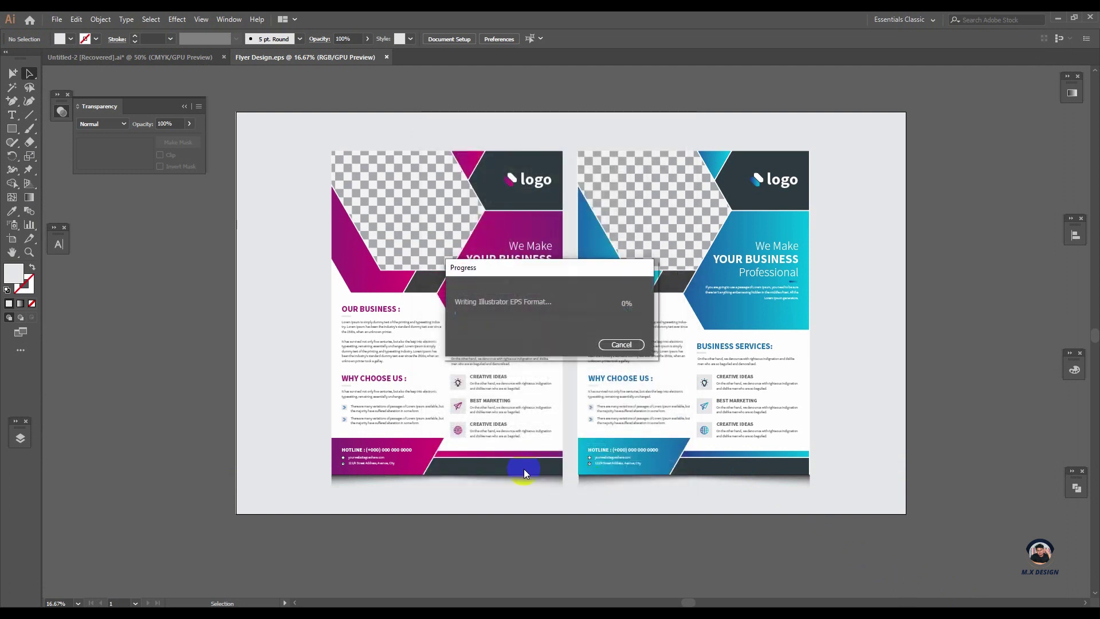
Export the artboard for web as a JPEG High image of 5000 × 3000 px, named 01, in the Adobe Stock folder.
{"action": "left_click", "coordinate": [57, 19]}
{"action": "mouse_move", "coordinate": [104, 219]}
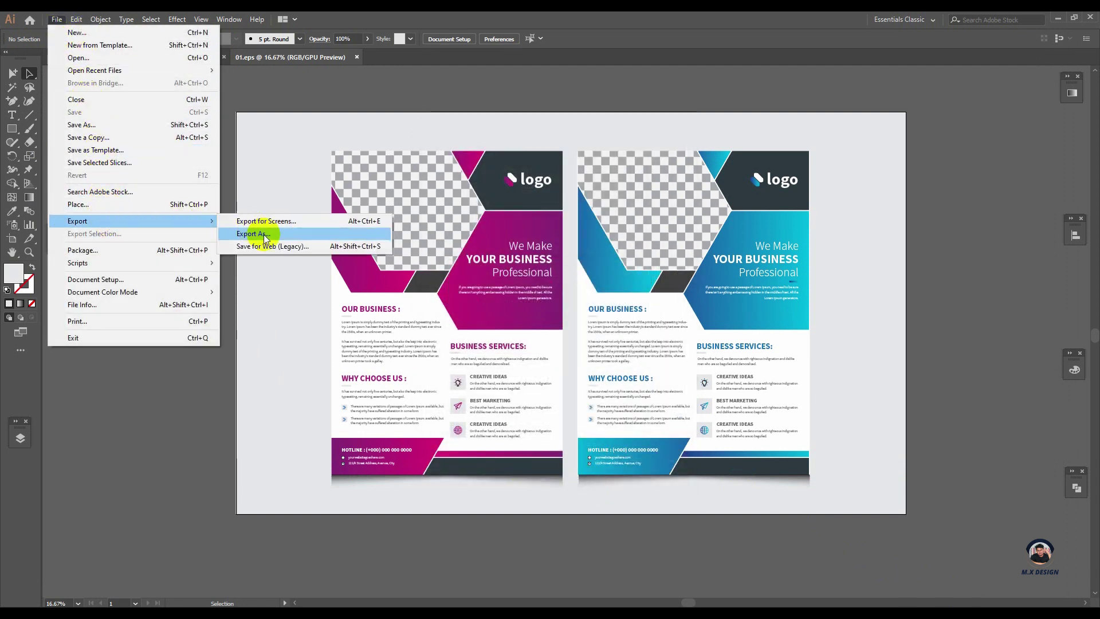
{"action": "left_click", "coordinate": [263, 246]}
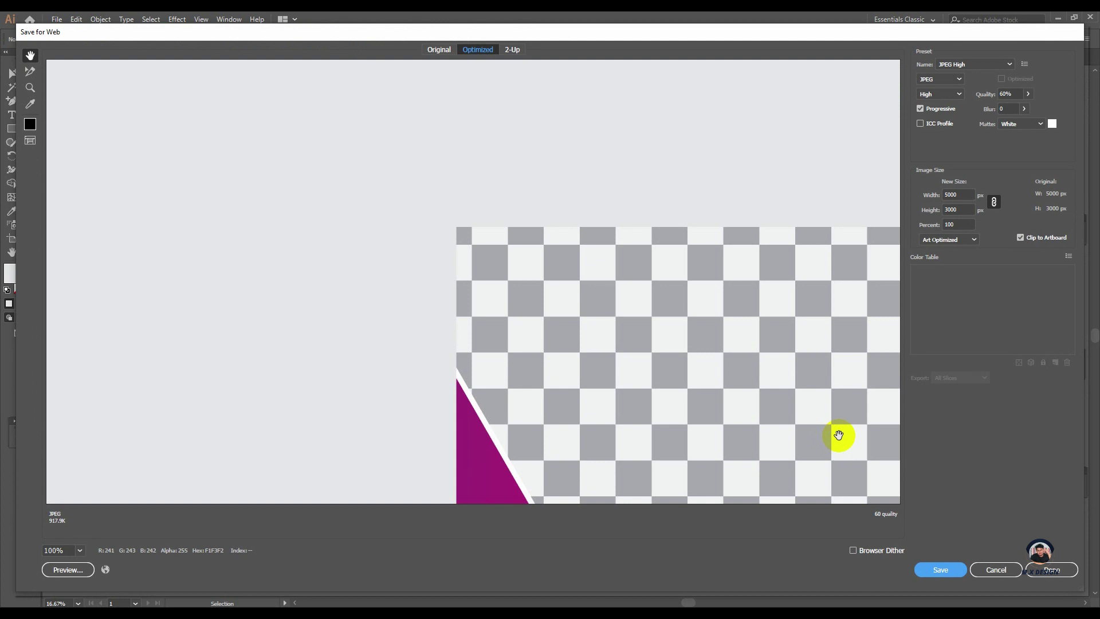
{"action": "left_click", "coordinate": [929, 200]}
{"action": "left_click", "coordinate": [927, 210]}
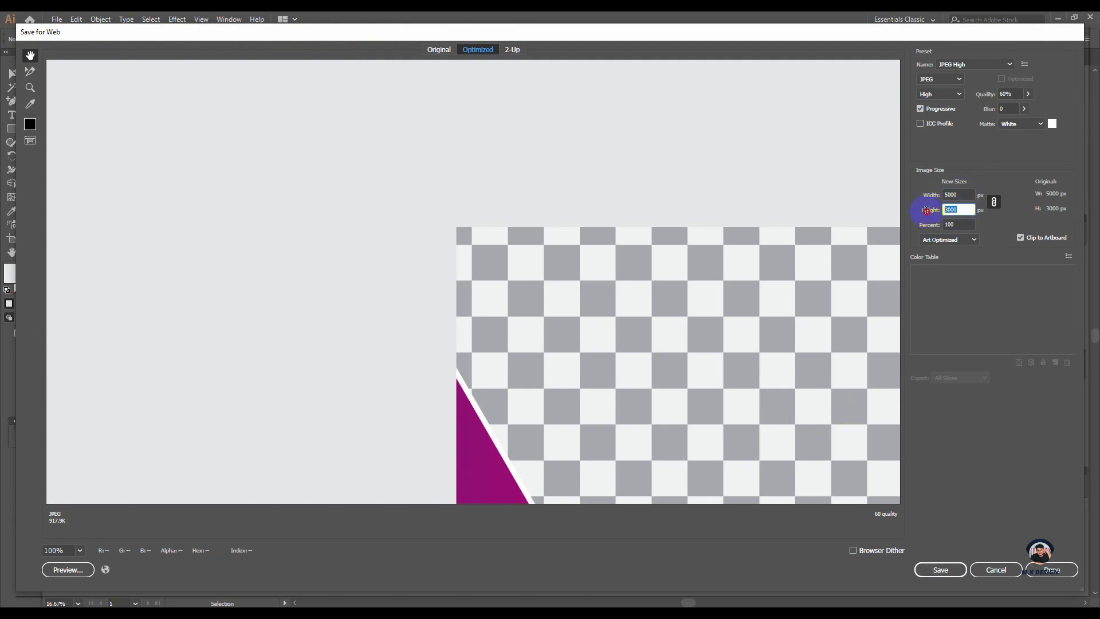
{"action": "left_click", "coordinate": [934, 568]}
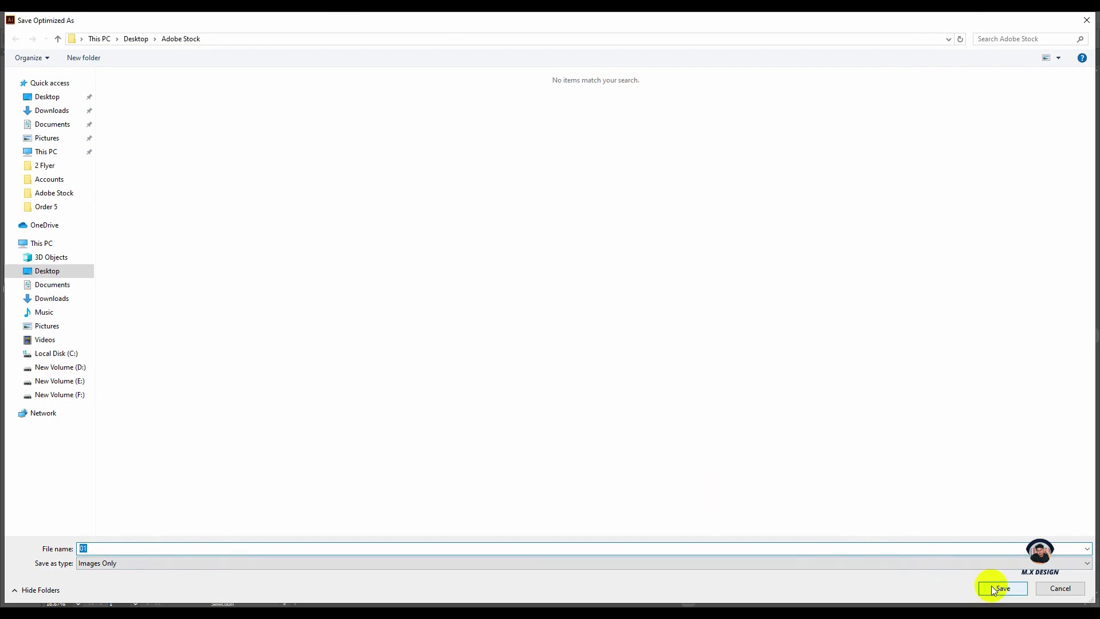
{"action": "left_click", "coordinate": [993, 590]}
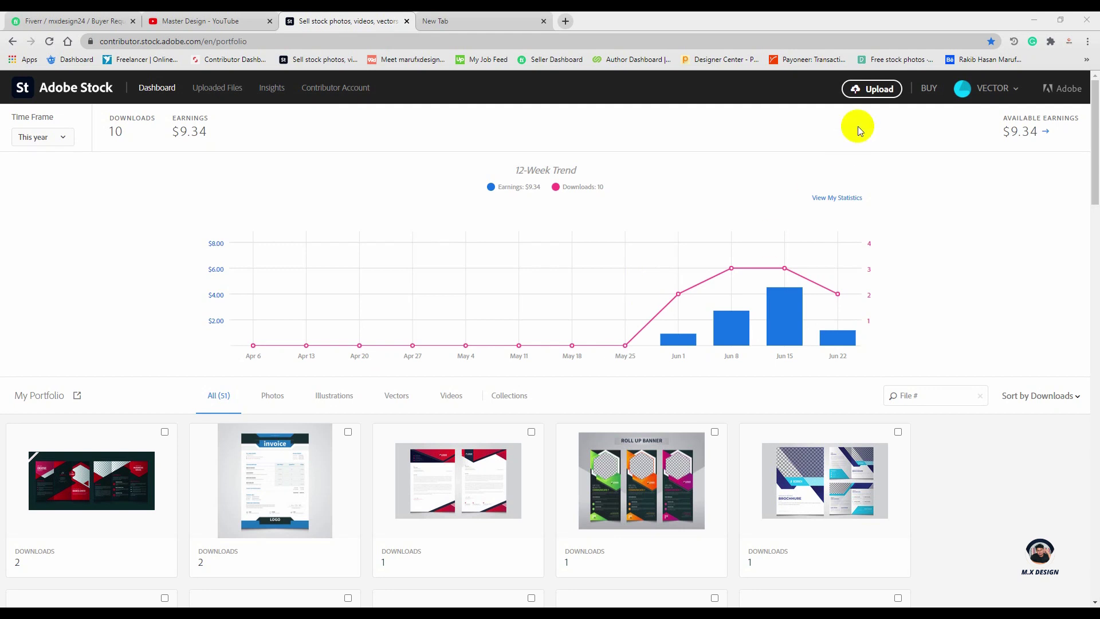
In the Adobe Stock contributor site, compress both 01 files (EPS and JPEG) into a zip archive and upload it.
{"action": "left_click", "coordinate": [874, 90]}
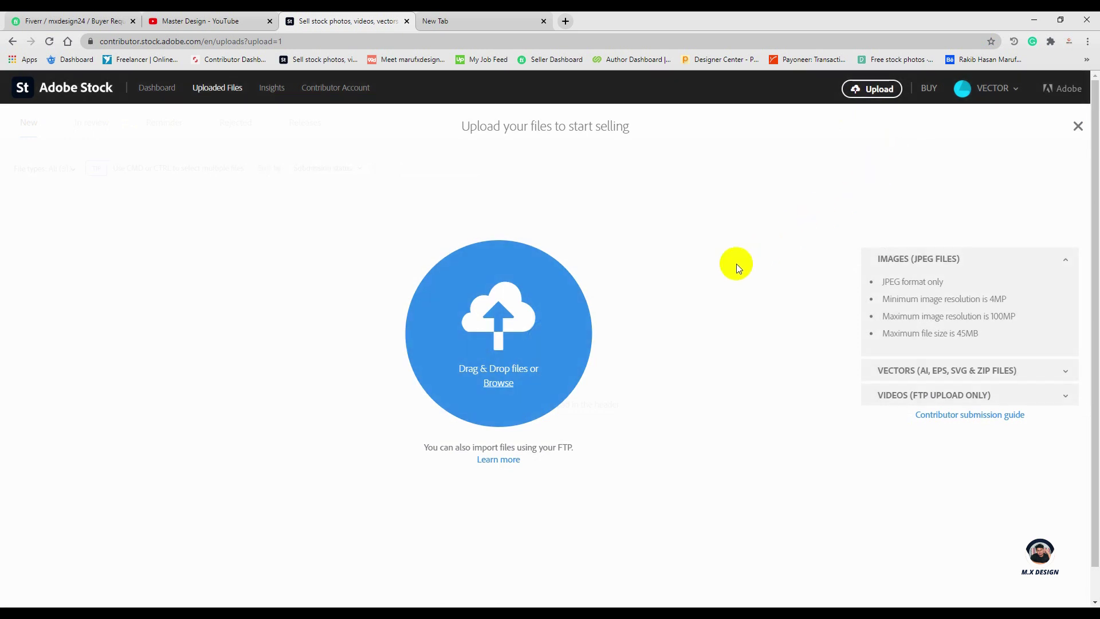
{"action": "left_click", "coordinate": [495, 387]}
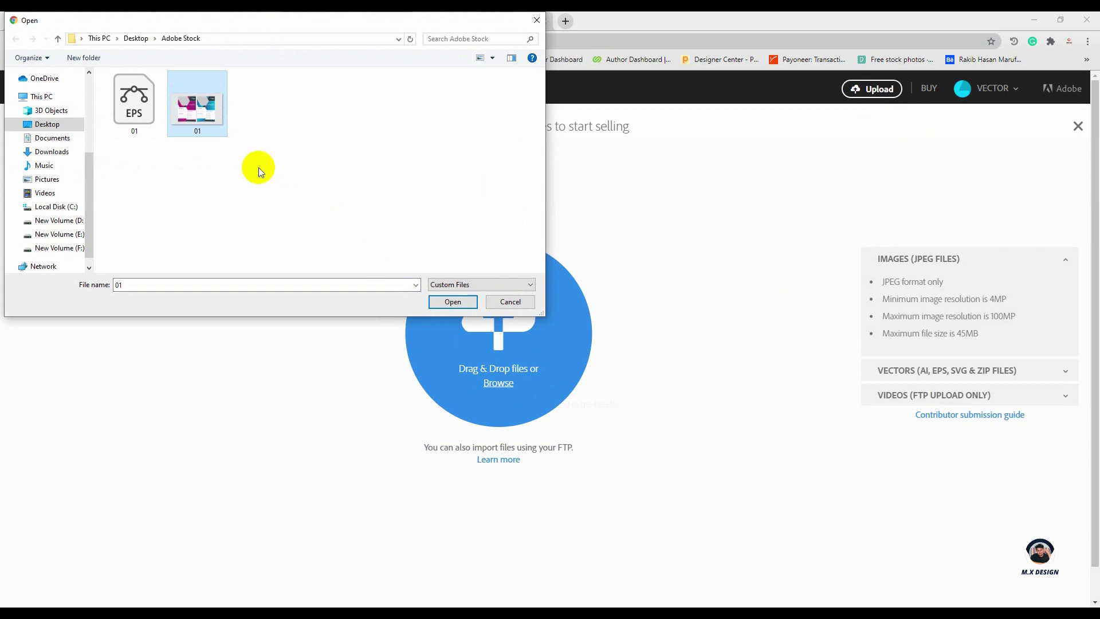
{"action": "right_click", "coordinate": [135, 128]}
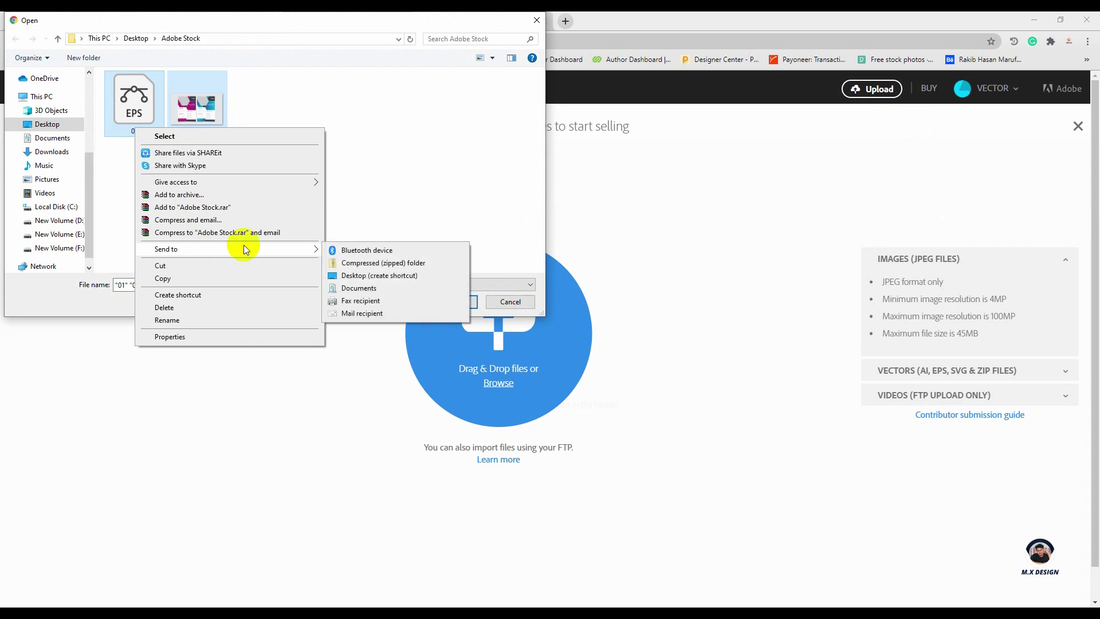
{"action": "left_click", "coordinate": [370, 263]}
{"action": "double_click", "coordinate": [270, 91]}
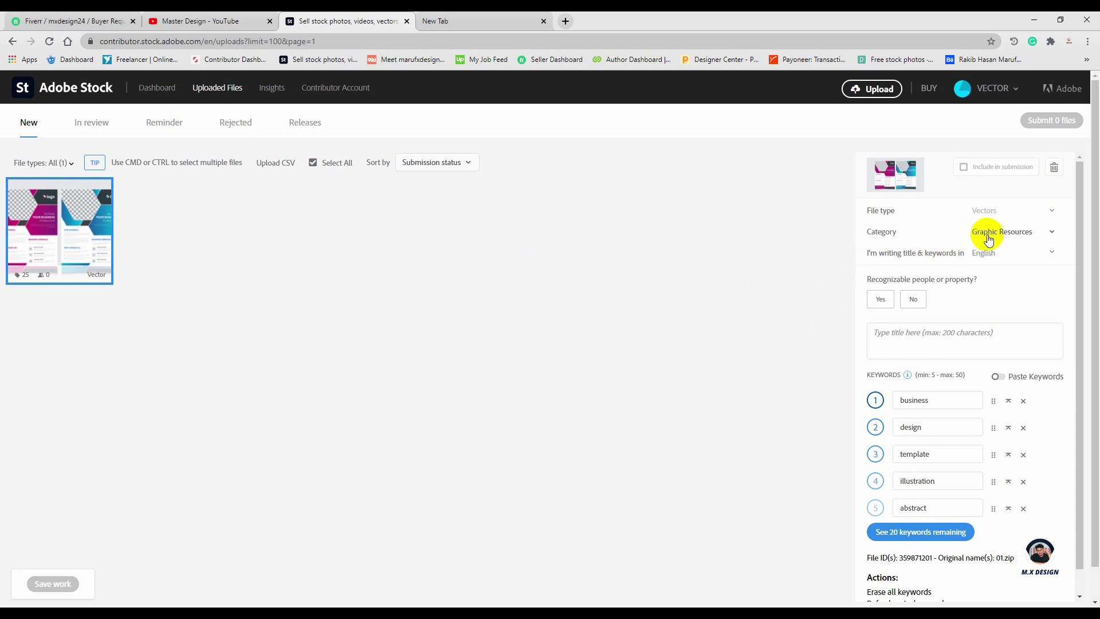
Leave the uploaded file's category at Graphic Resources and answer No to recognizable people or property.
{"action": "left_click", "coordinate": [1051, 234]}
{"action": "left_click", "coordinate": [1050, 233]}
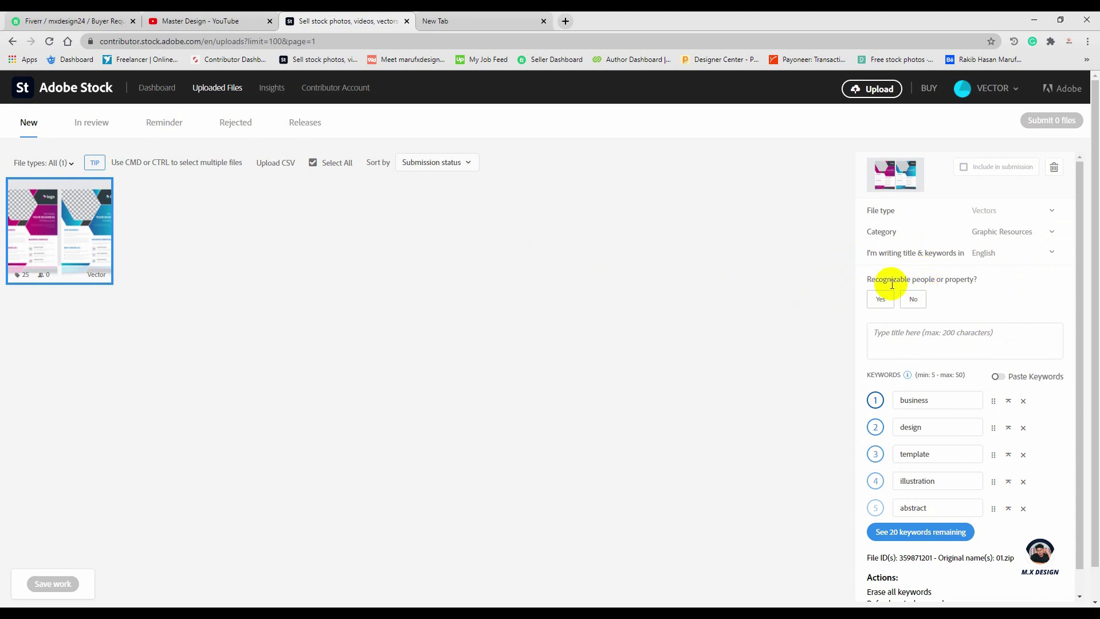
{"action": "left_click", "coordinate": [913, 298]}
Title the file "Flyer Design Template | Business Flyer, Poster, Leaflet Design Vector.".
{"action": "left_click", "coordinate": [931, 333]}
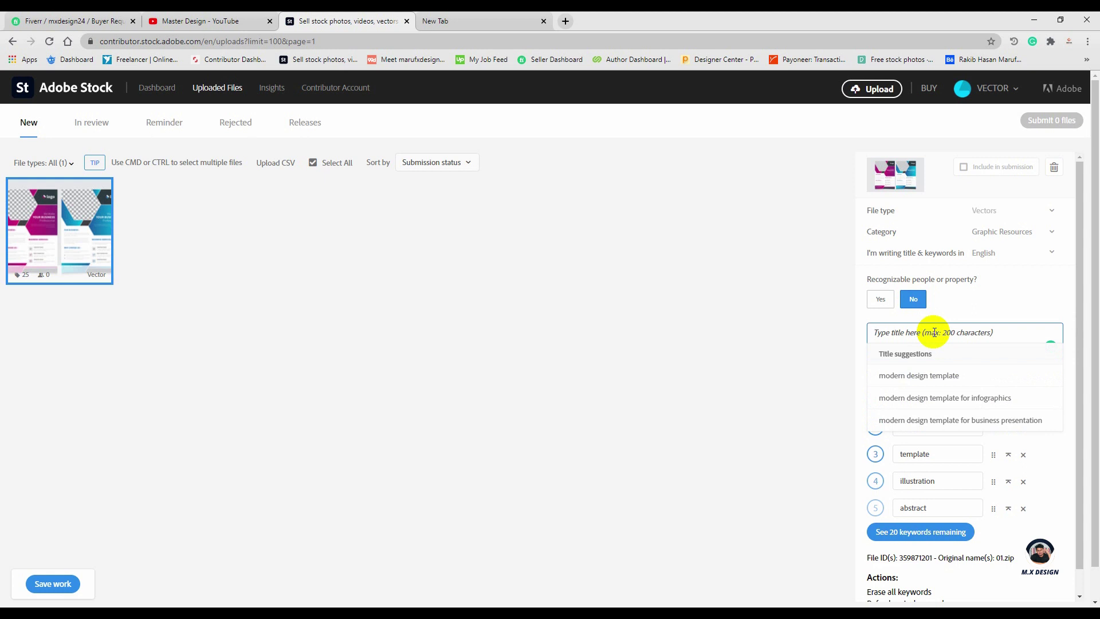
{"action": "type", "text": "Flyer"}
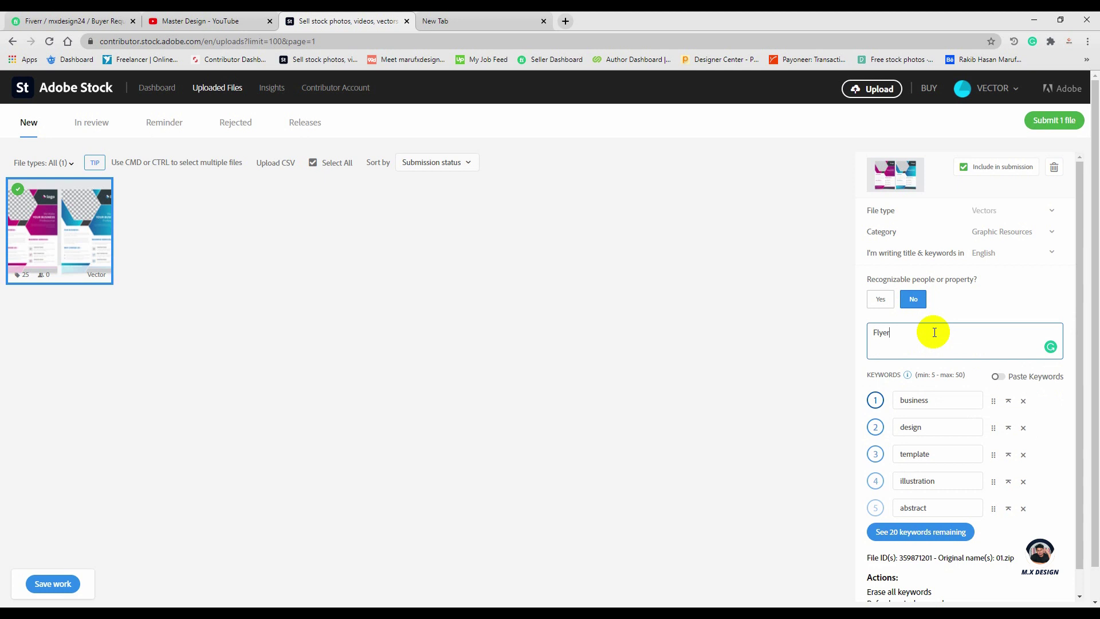
{"action": "type", "text": " Design Template | Business Flyer, Poster"}
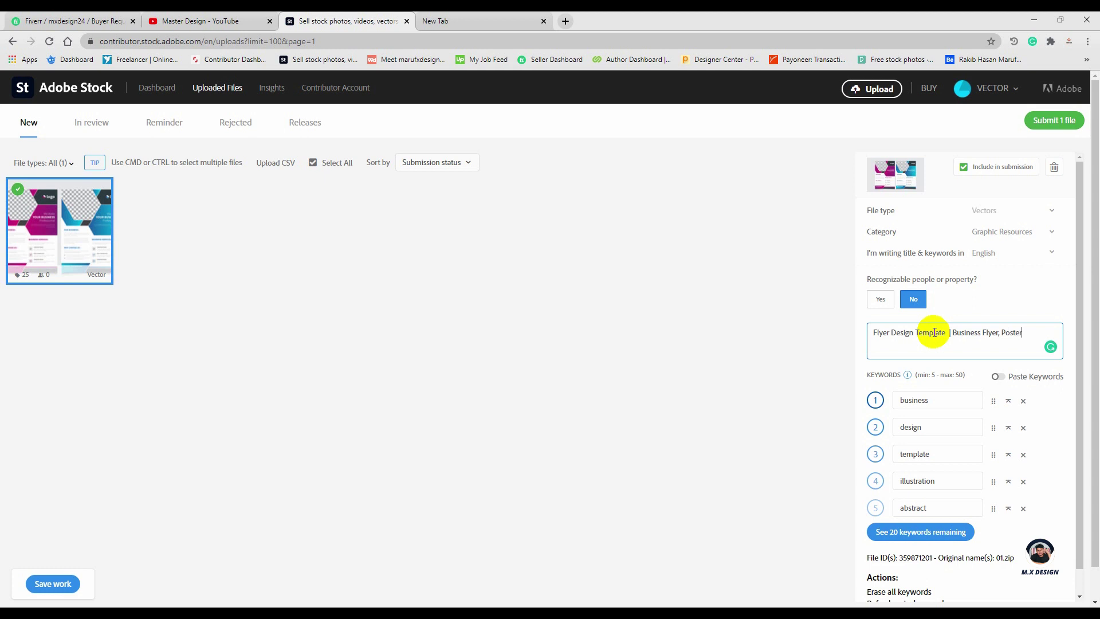
{"action": "type", "text": ", Leaflet"}
{"action": "type", "text": " Design"}
{"action": "type", "text": " Vector"}
{"action": "type", "text": ","}
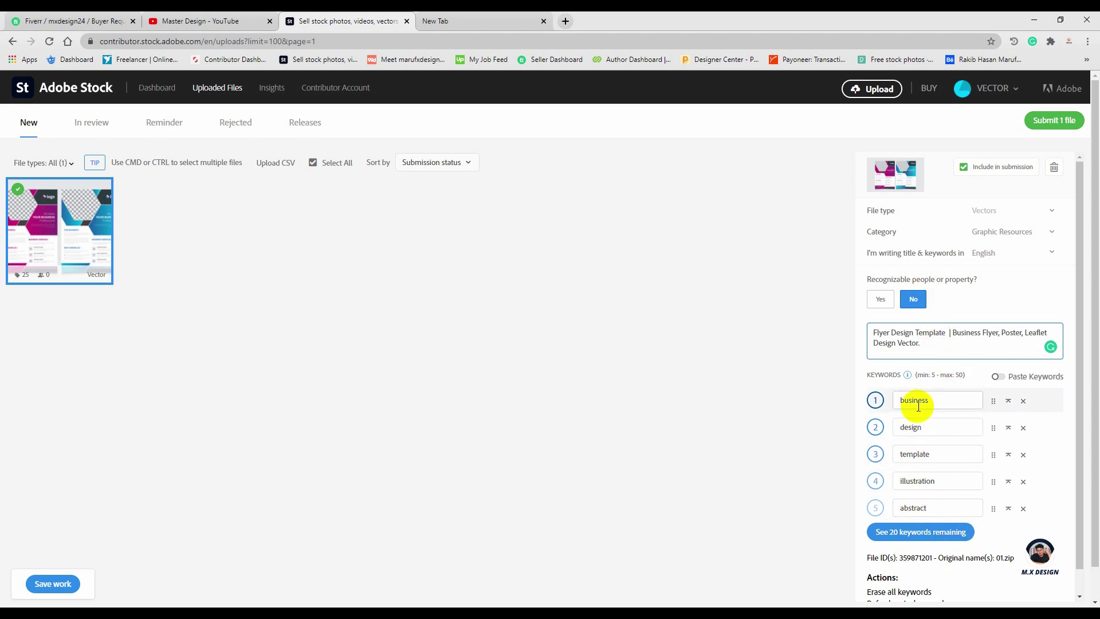
Switch the keywords to paste entry and erase all the suggested keywords.
{"action": "left_click", "coordinate": [998, 377]}
{"action": "left_click_drag", "start_coordinate": [982, 424], "coordinate": [864, 400]}
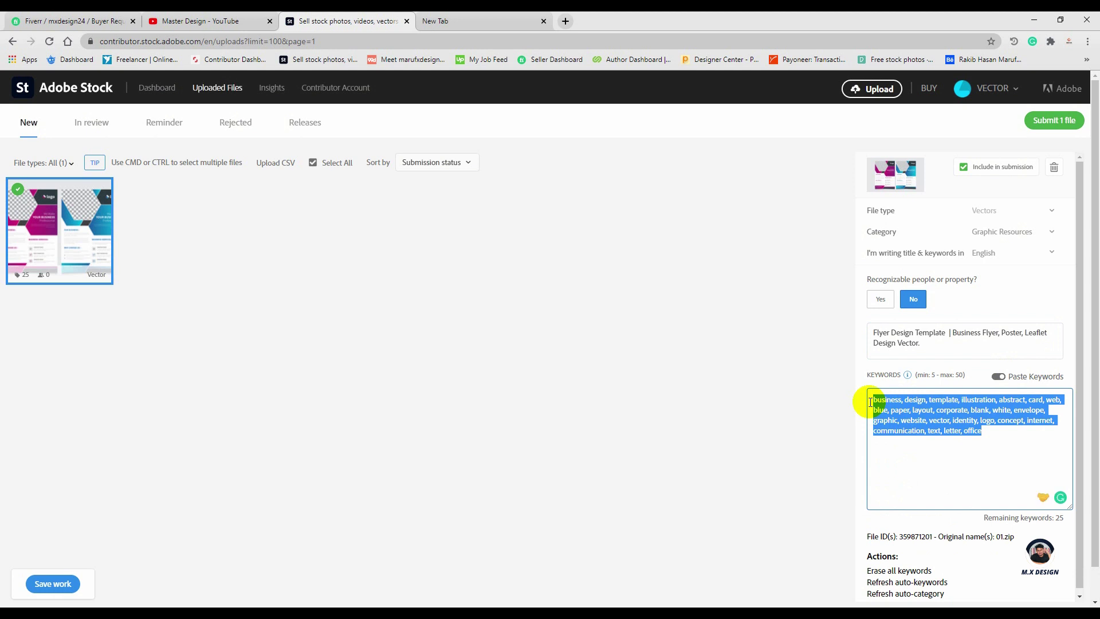
{"action": "key", "text": "BackSpace"}
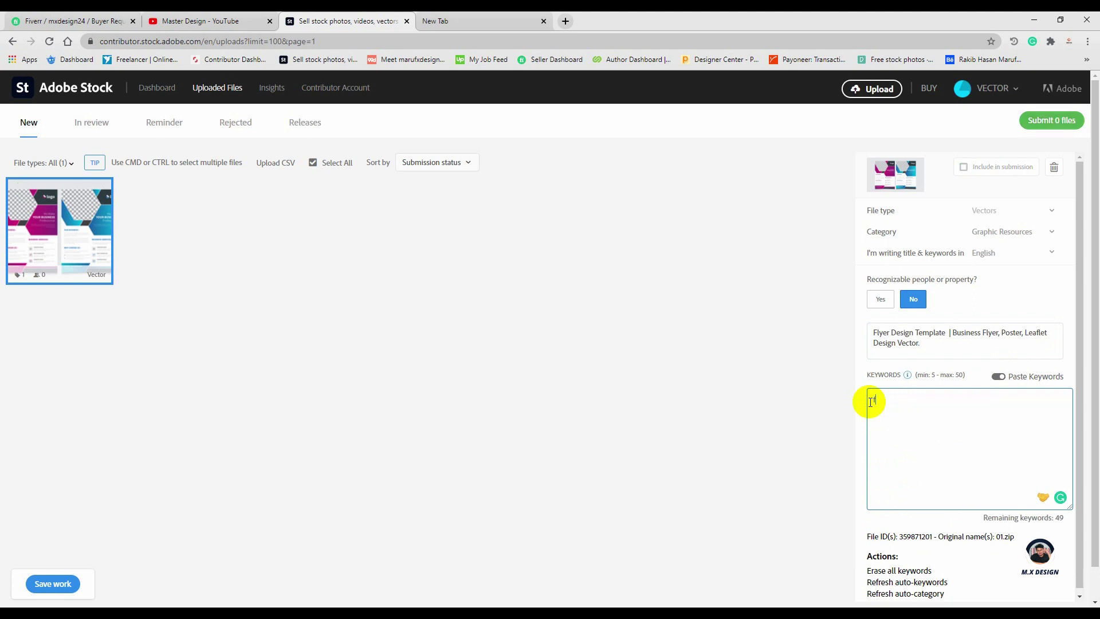
Enter the keywords flyer, flyer template, poster, leaflet, design, a4, print, vector, business, corporate, eps, marketing.
{"action": "type", "text": "flyer"}
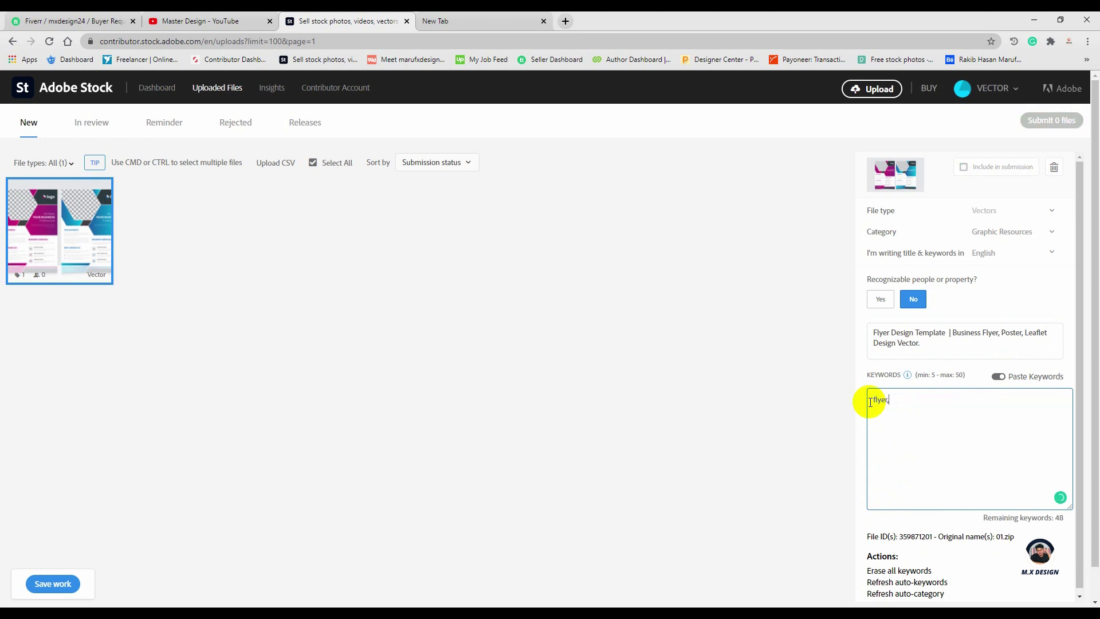
{"action": "type", "text": ", flyer template, pos"}
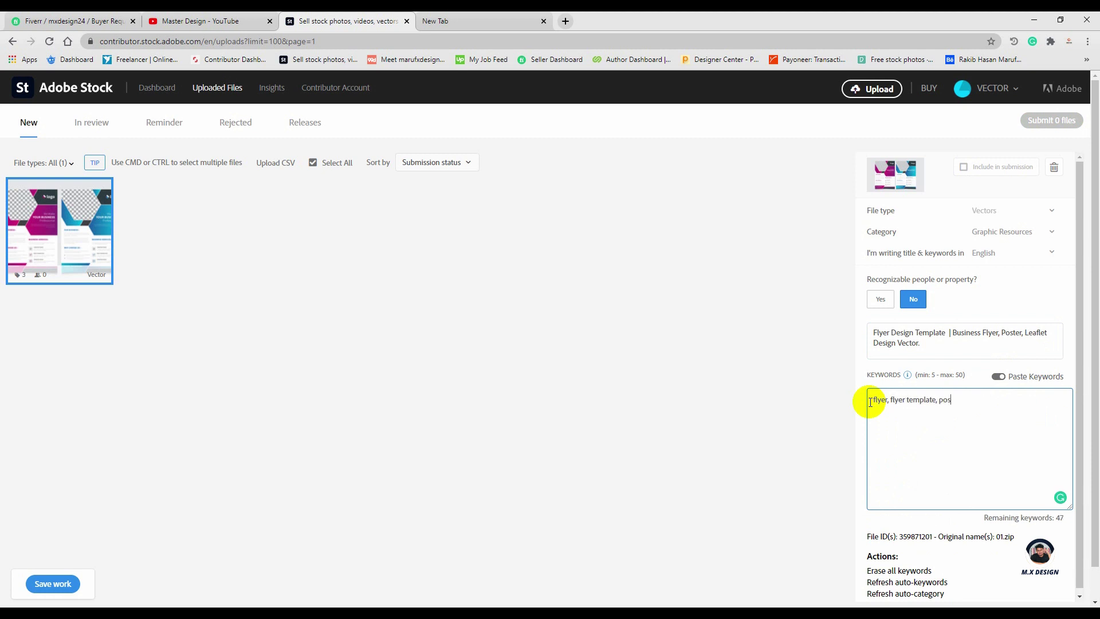
{"action": "type", "text": "ter, leaflet, design"}
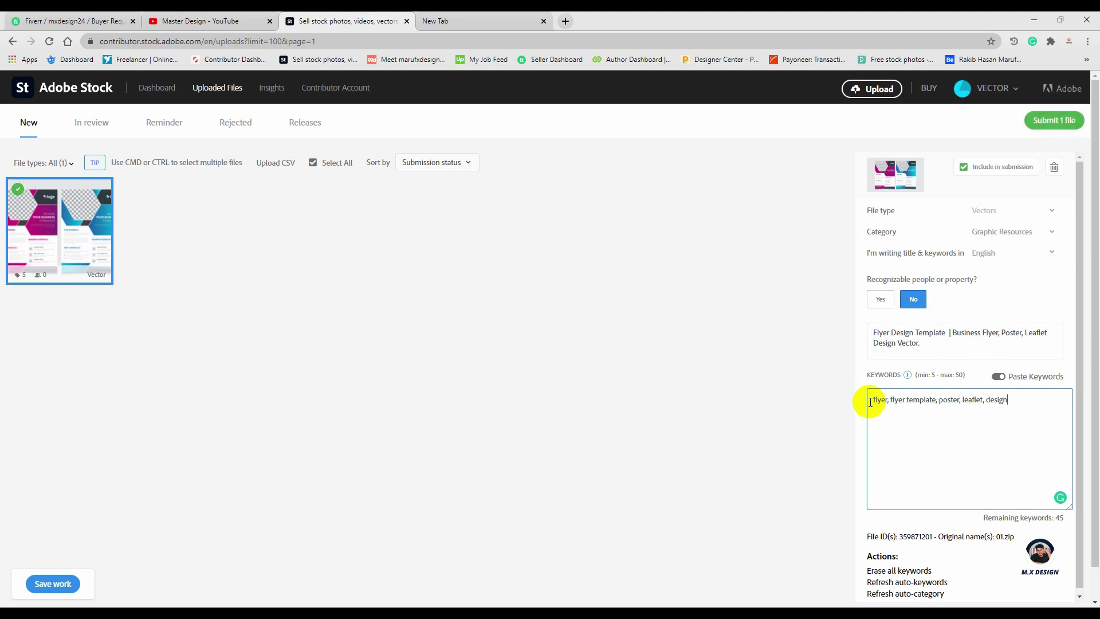
{"action": "type", "text": ", a4, print, vector, business,"}
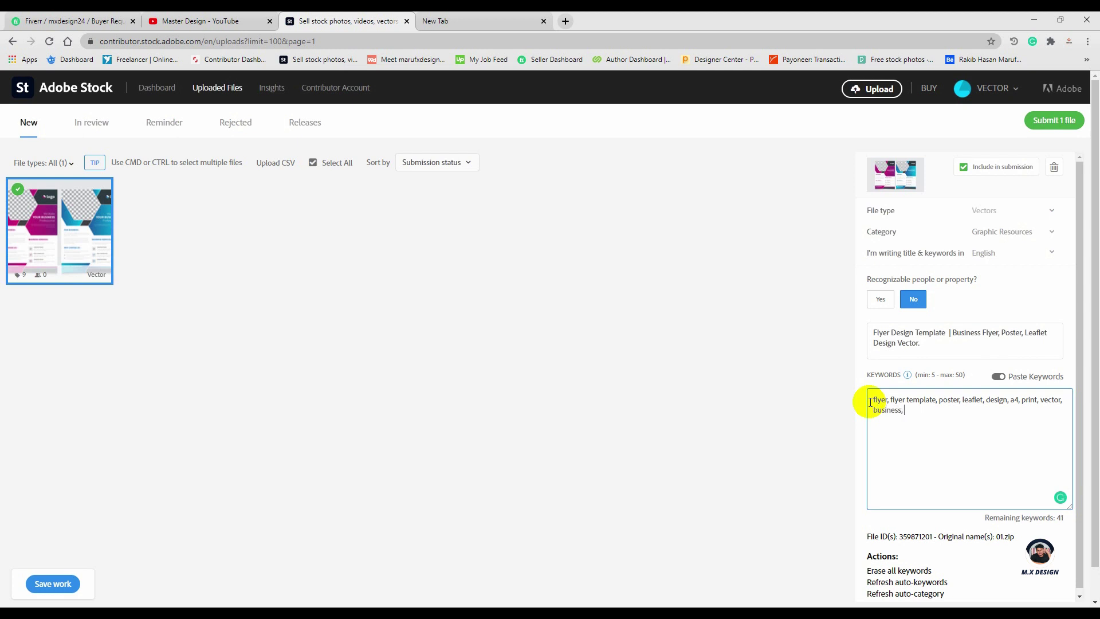
{"action": "type", "text": " corporate, eps, marketing"}
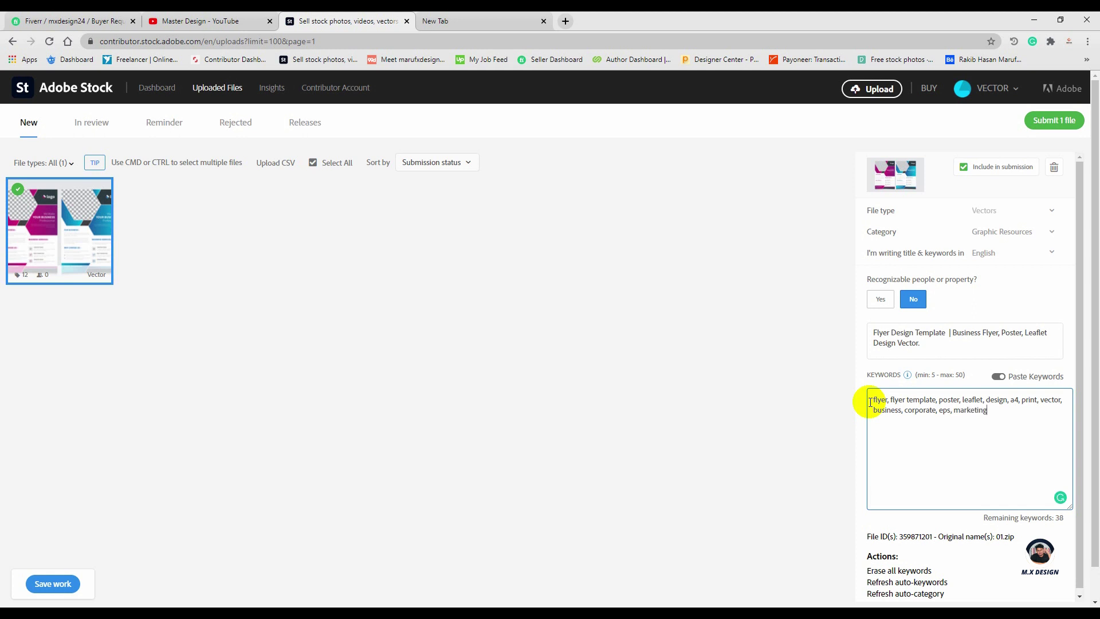
Add "ready" as the last keyword, then turn off paste entry and review the numbered keyword list.
{"action": "type", "text": ", servis"}
{"action": "type", "text": "es"}
{"action": "type", "text": ","}
{"action": "type", "text": " pr"}
{"action": "type", "text": "int"}
{"action": "type", "text": ","}
{"action": "type", "text": " ready"}
{"action": "left_click", "coordinate": [999, 372]}
{"action": "scroll", "coordinate": [935, 440], "scroll_direction": "down", "scroll_amount": 4}
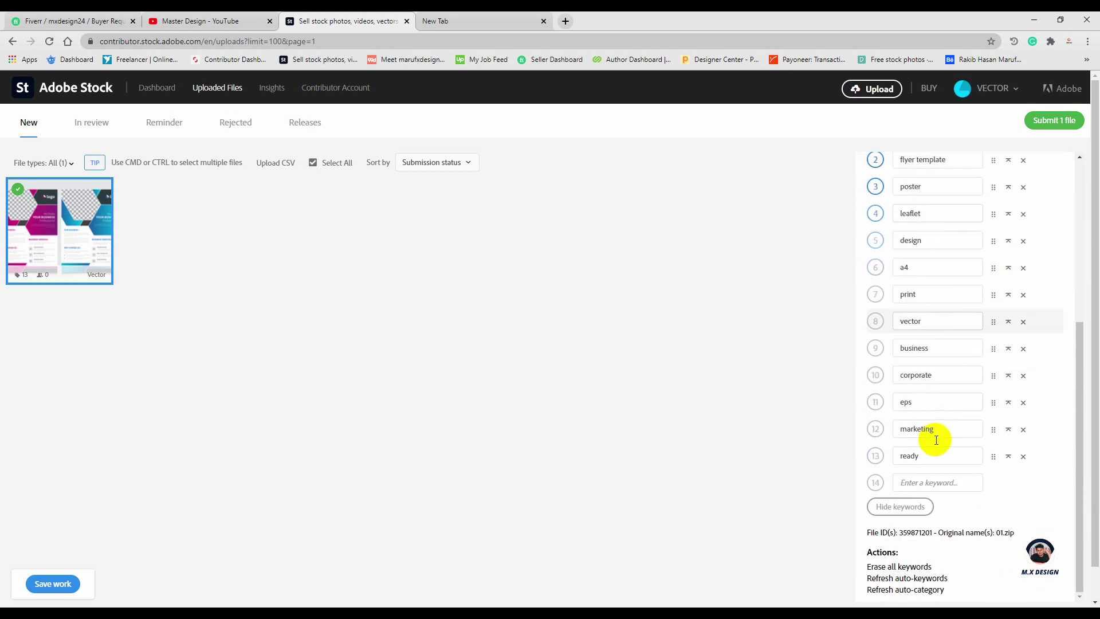
Submit the flyer vector file for moderation review and confirm the one selected item.
{"action": "scroll", "coordinate": [934, 465], "scroll_direction": "up", "scroll_amount": 4}
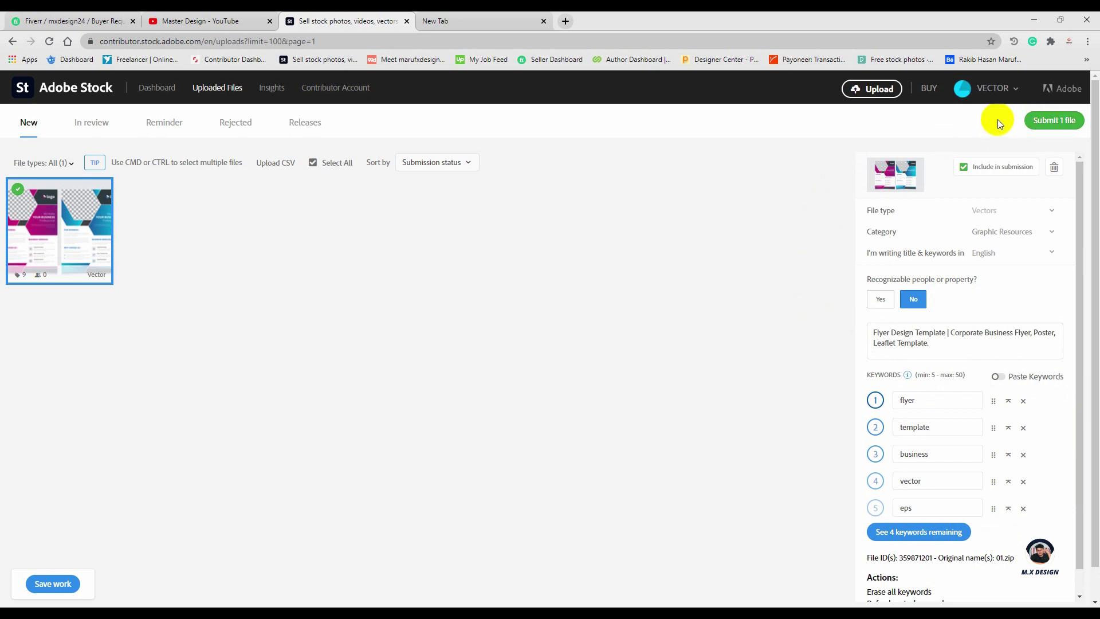
{"action": "left_click", "coordinate": [1042, 121]}
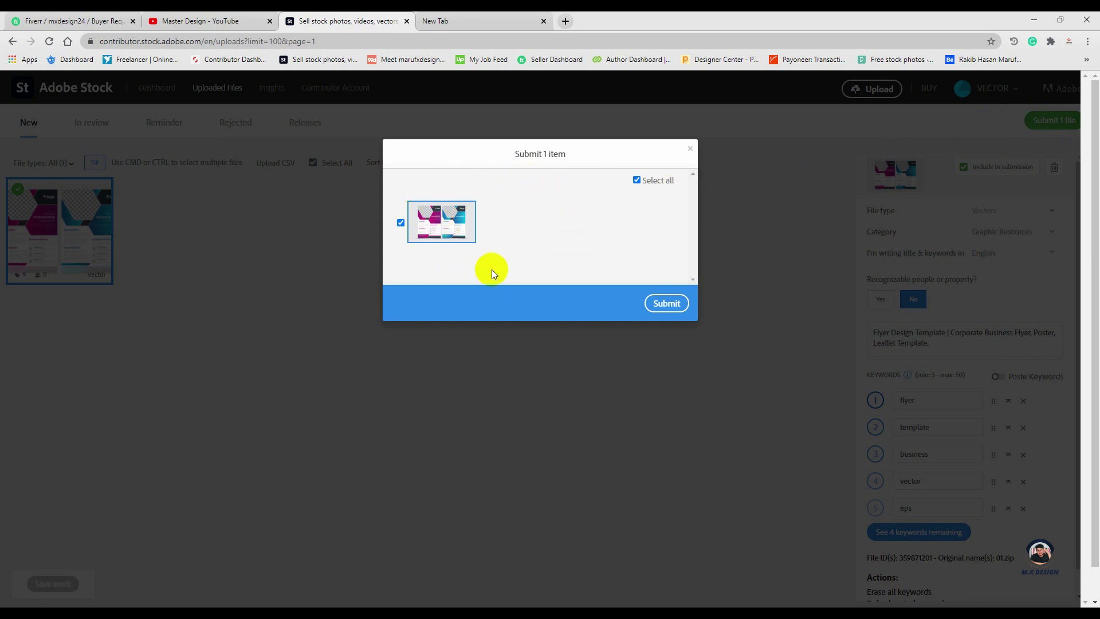
{"action": "left_click", "coordinate": [668, 301]}
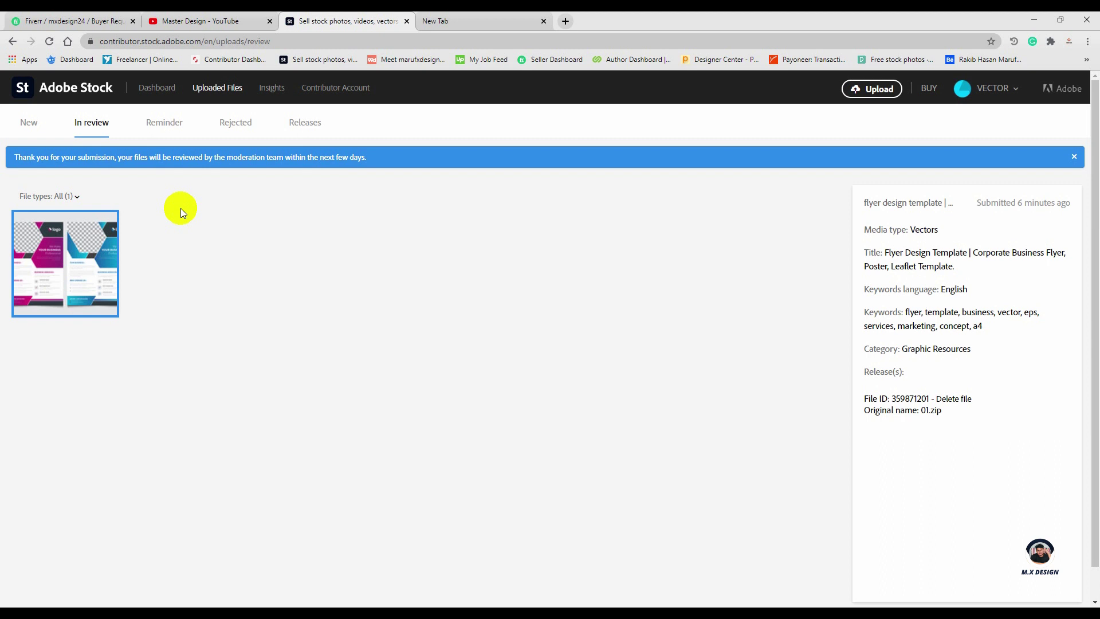
Check the rejected files, then look over the dashboard's earnings trend and portfolio downloads.
{"action": "left_click", "coordinate": [235, 121]}
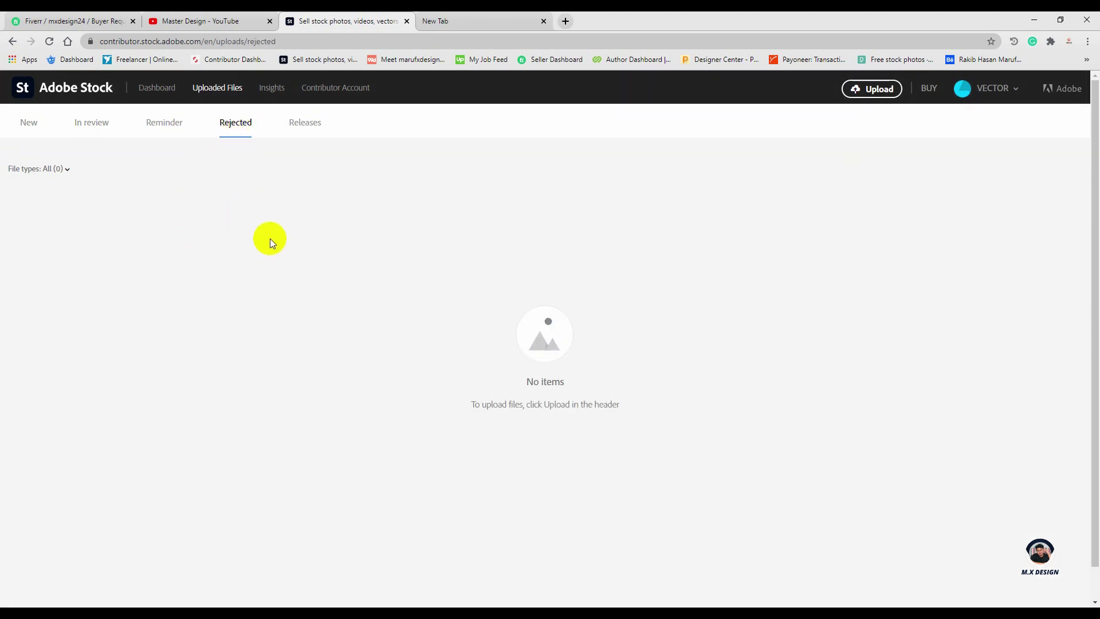
{"action": "left_click", "coordinate": [97, 73]}
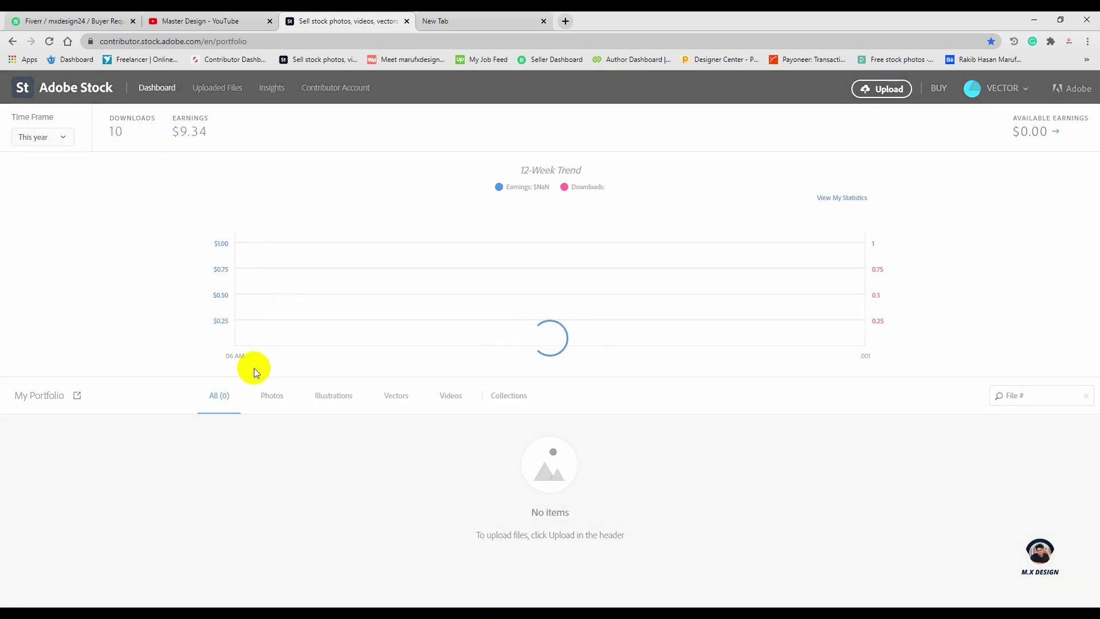
{"action": "scroll", "coordinate": [253, 367], "scroll_direction": "down", "scroll_amount": 3}
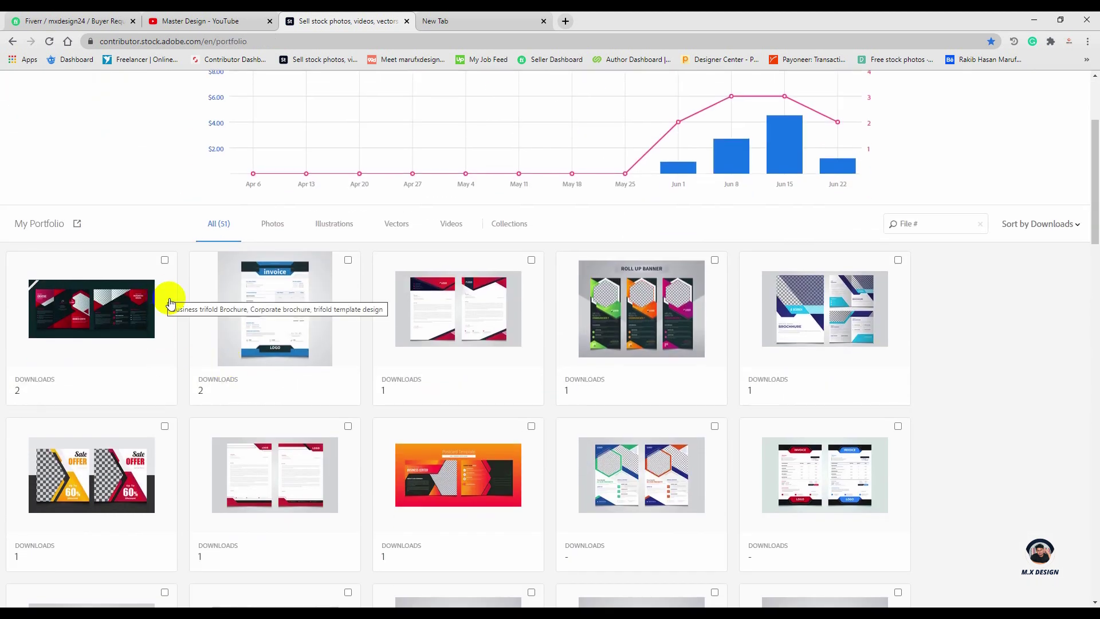
{"action": "scroll", "coordinate": [184, 307], "scroll_direction": "up", "scroll_amount": 3}
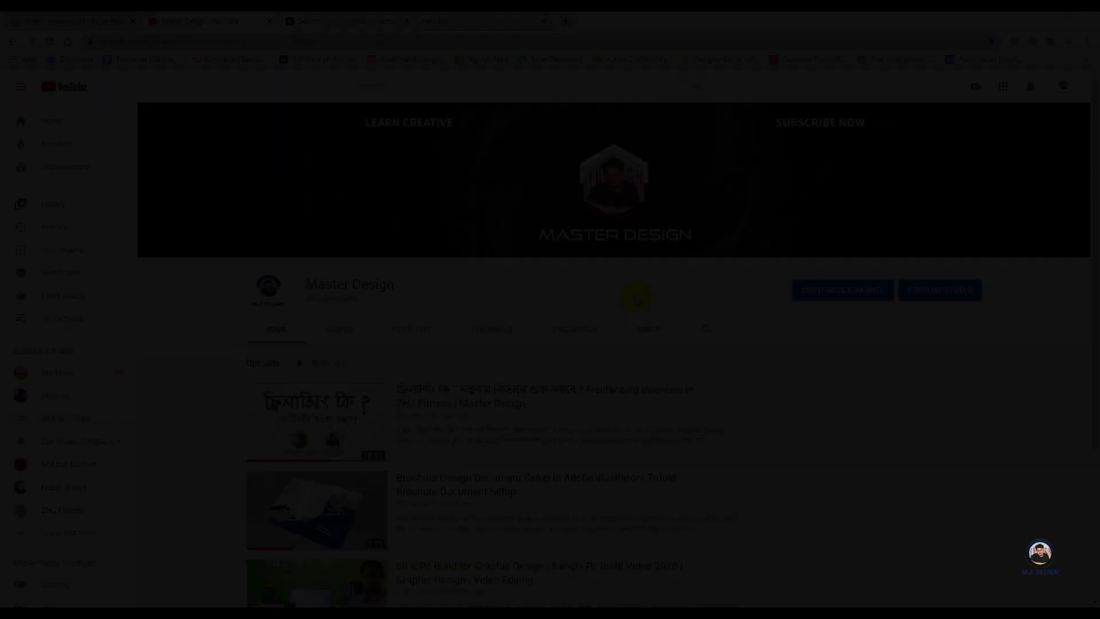